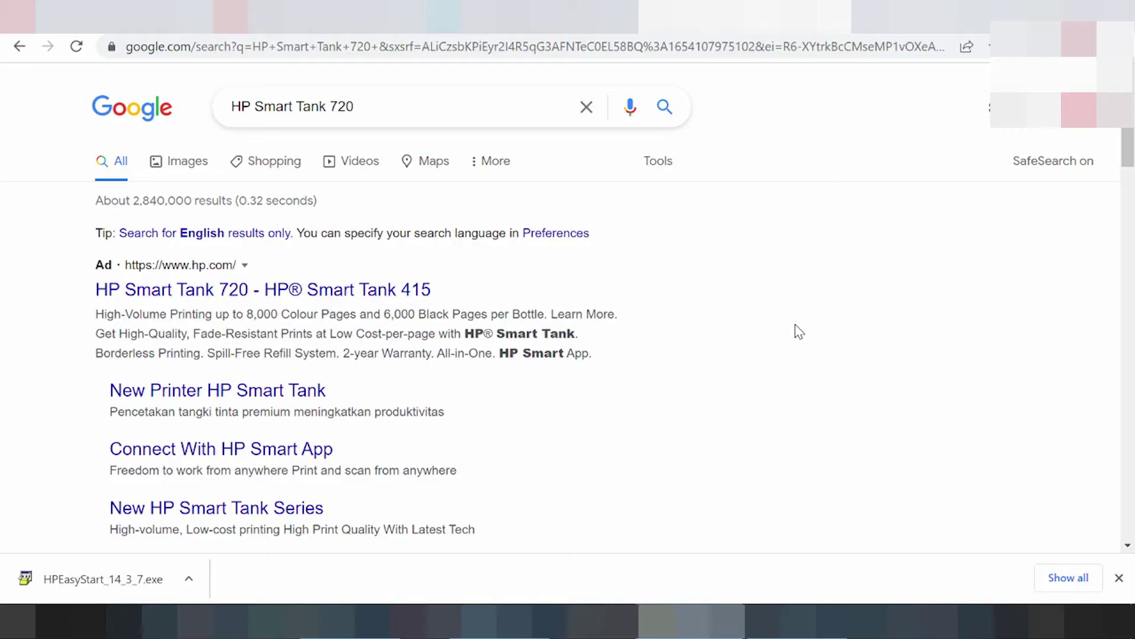
Extend the Google query to 'HP Smart Tank 720 driver download' and run the search
left_click(414, 106)
type("dr")
key("BackSpace")
type("river")
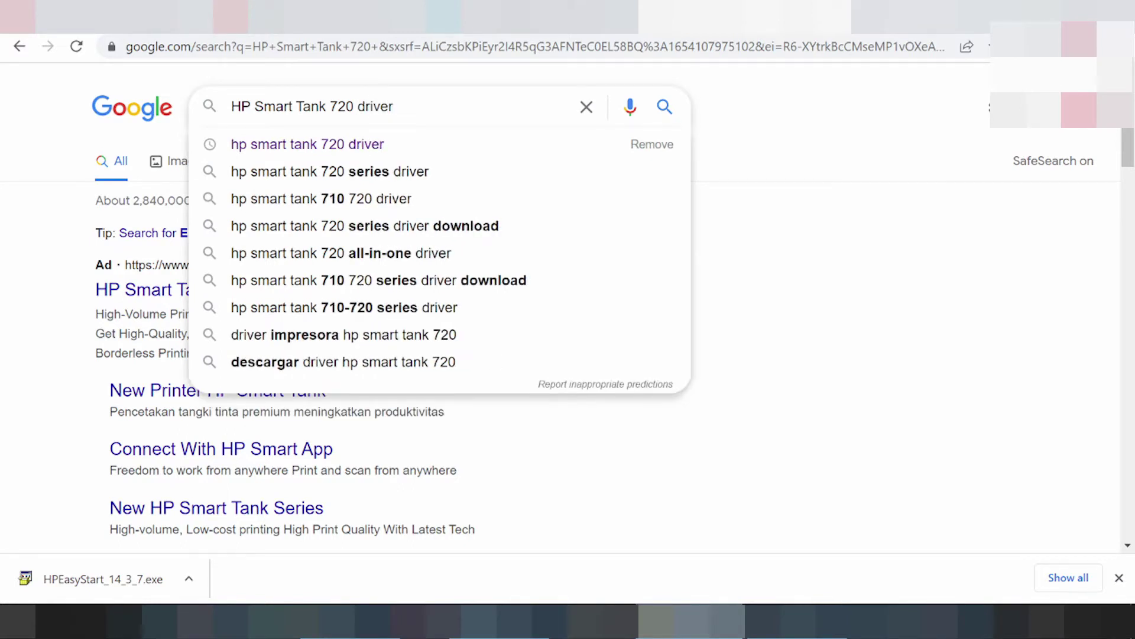
type(" download")
key("Return")
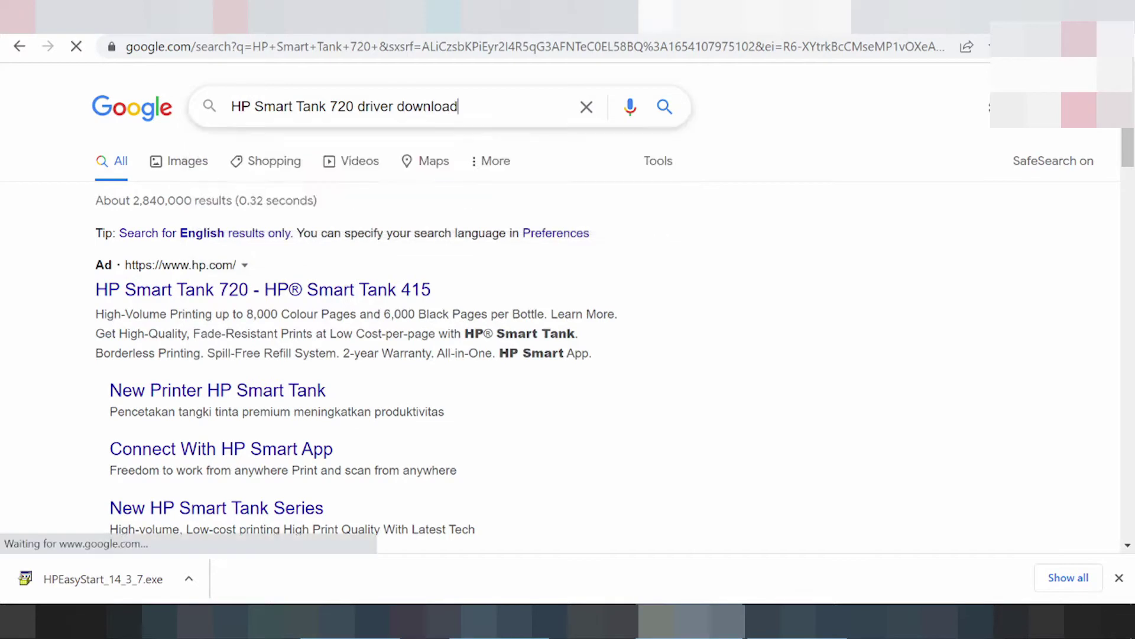
Dismiss the finished-downloads notice while scrolling through the search results
scroll(393, 202, "down", 3)
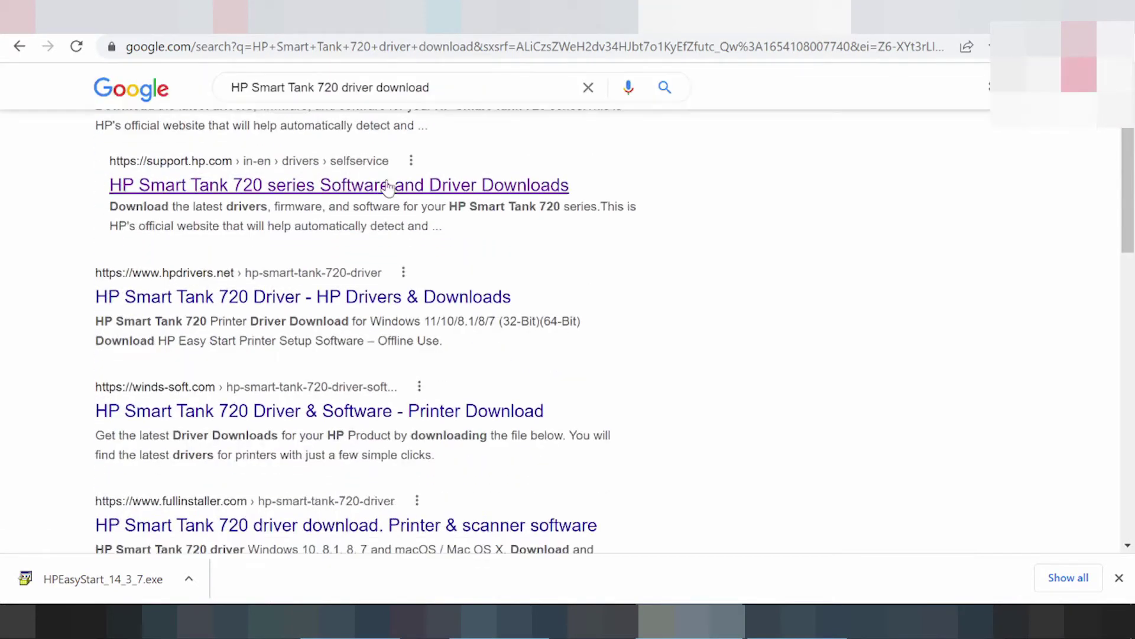
scroll(388, 187, "down", 3)
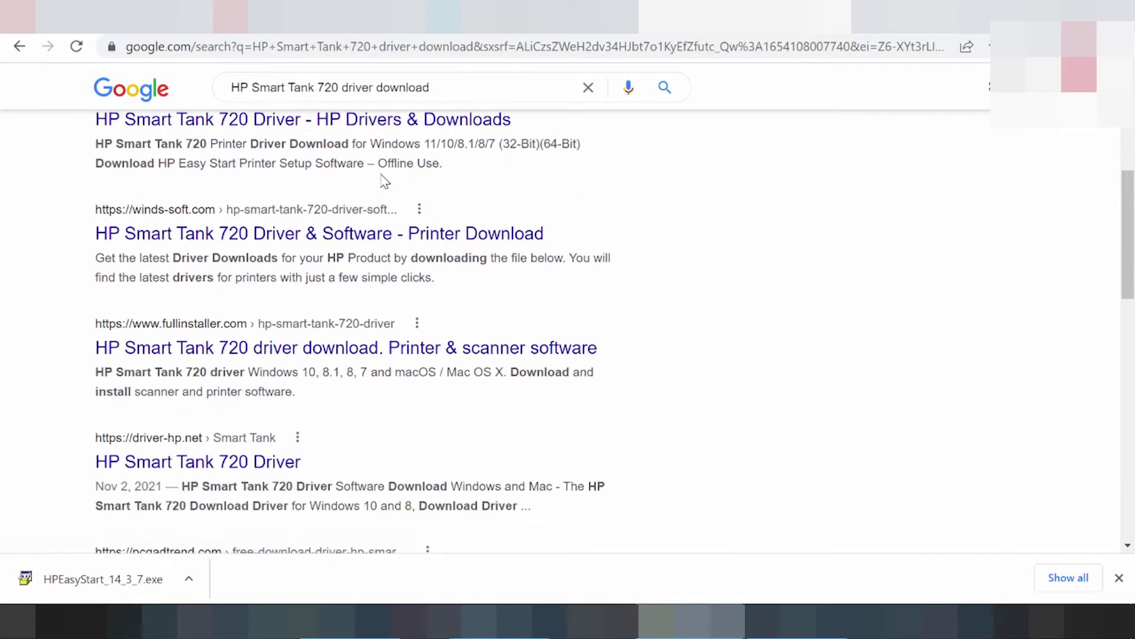
scroll(378, 222, "down", 3)
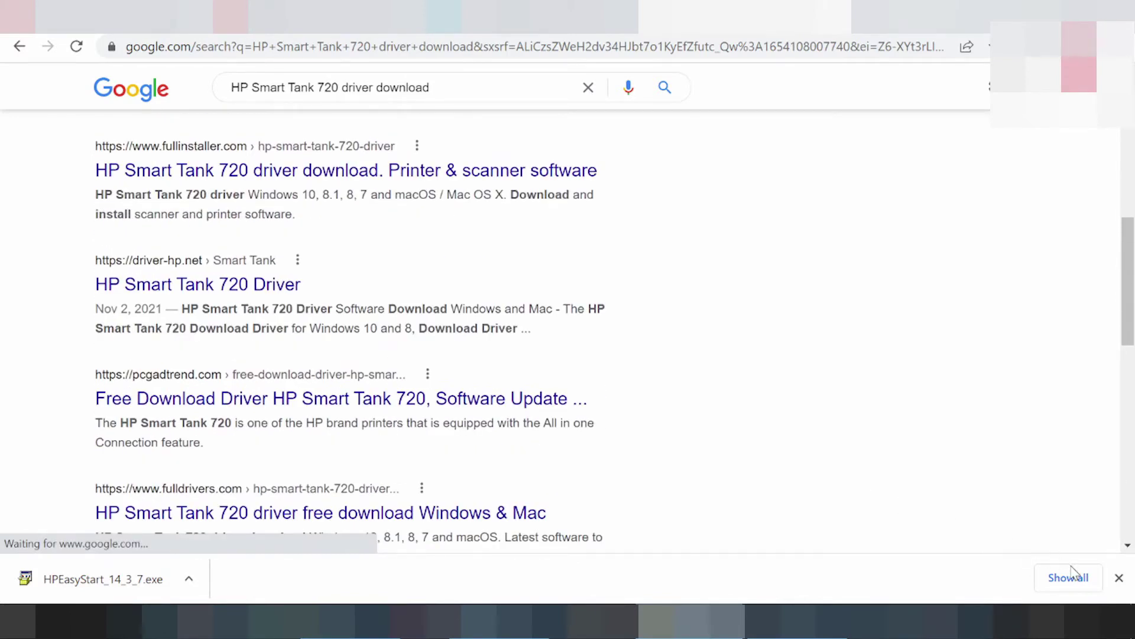
left_click(1119, 577)
scroll(284, 355, "down", 3)
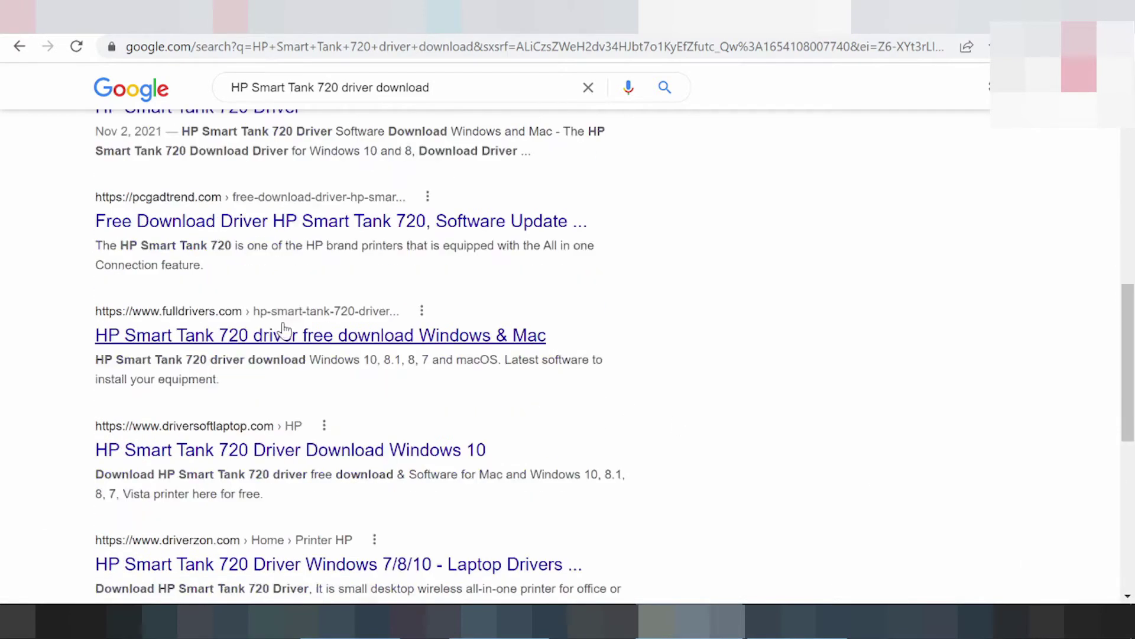
scroll(284, 329, "down", 3)
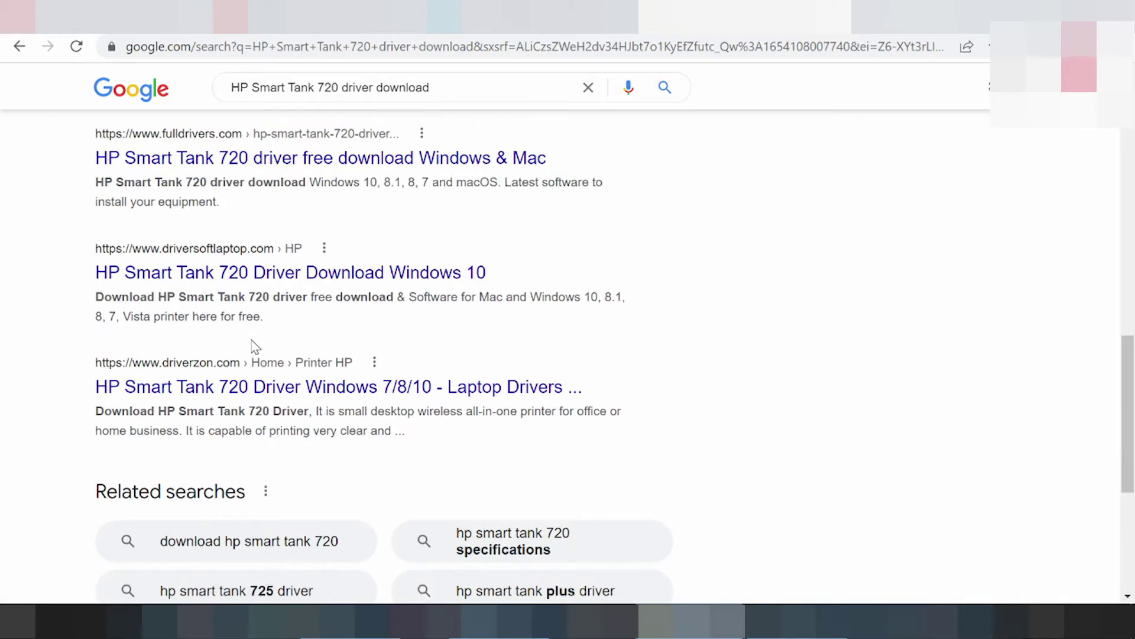
scroll(254, 349, "down", 2)
scroll(255, 331, "up", 10)
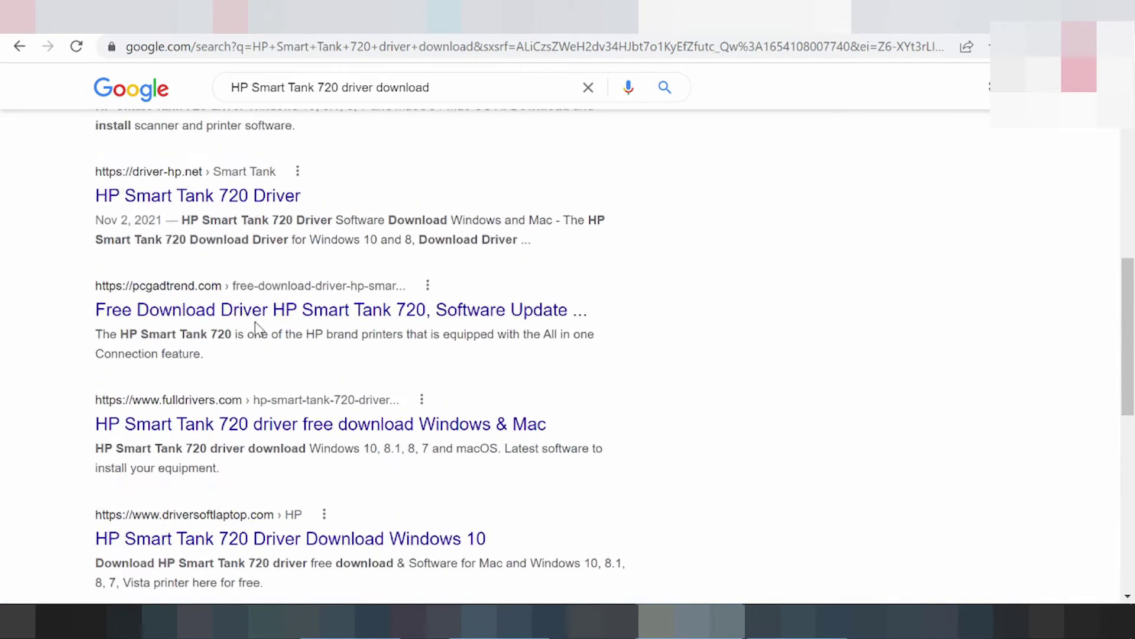
scroll(254, 311, "up", 6)
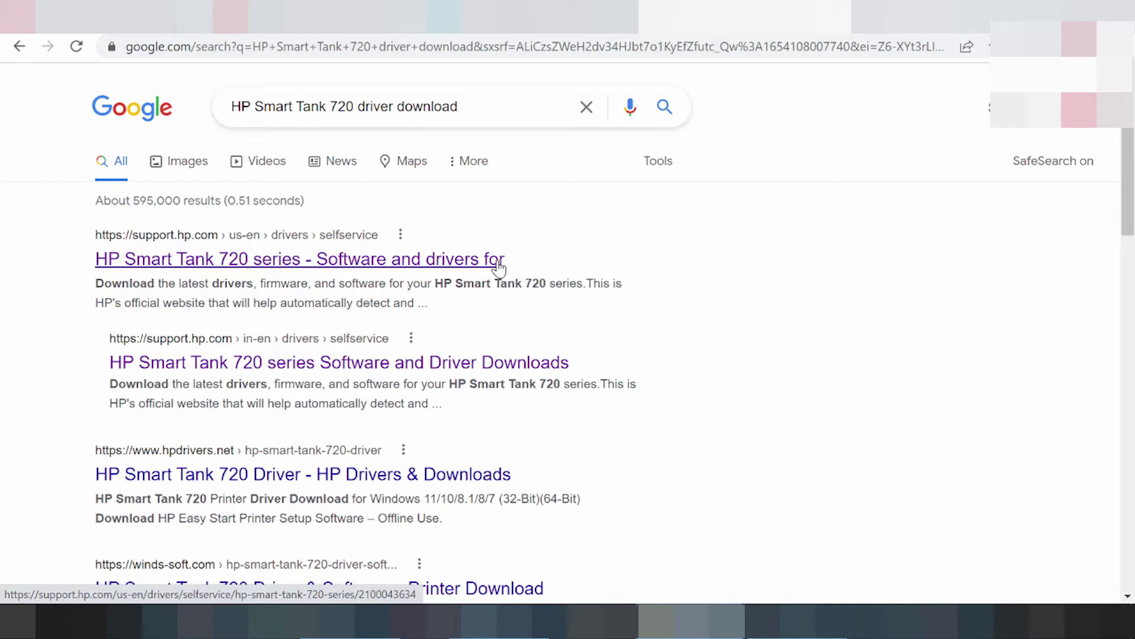
Open HP's official Smart Tank 720 support page and collapse its Installation Software section
left_click(139, 271)
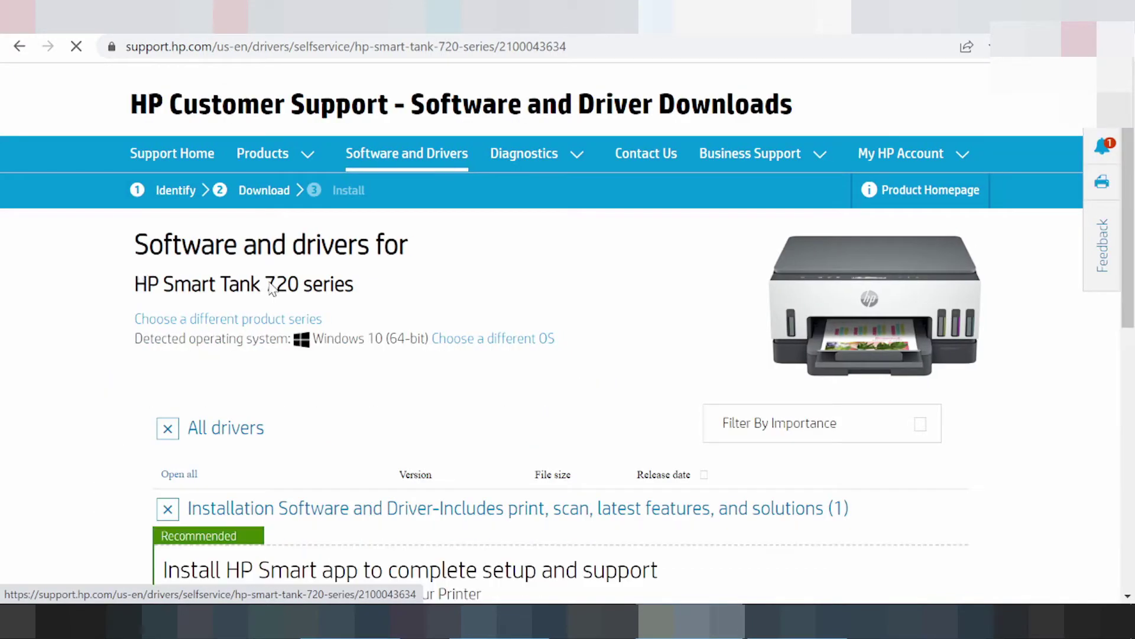
scroll(303, 293, "down", 5)
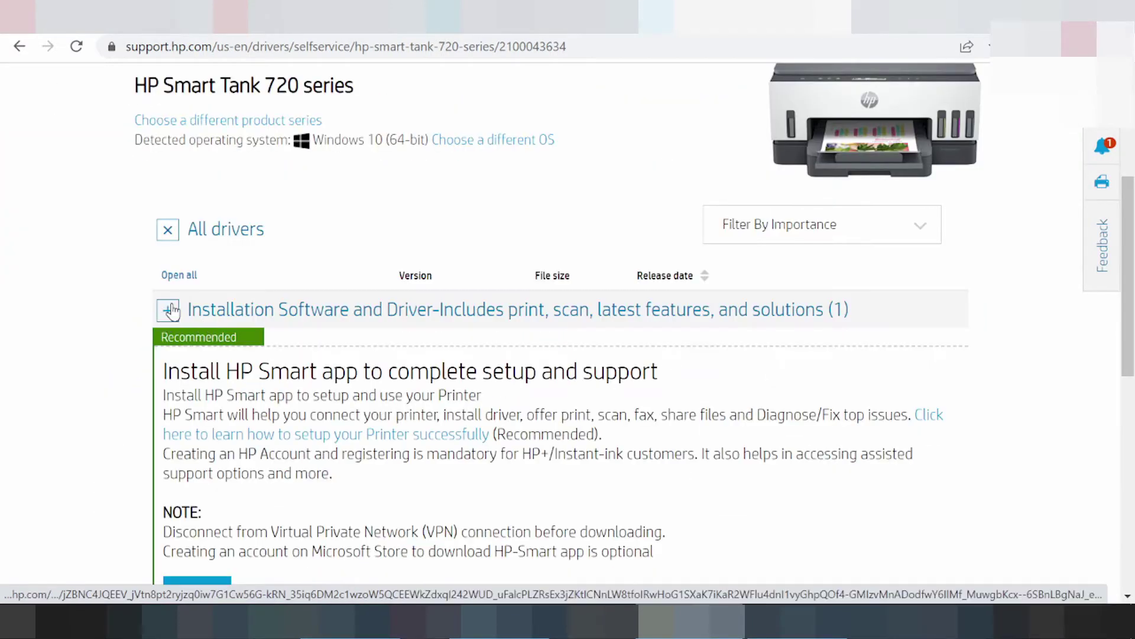
left_click(168, 310)
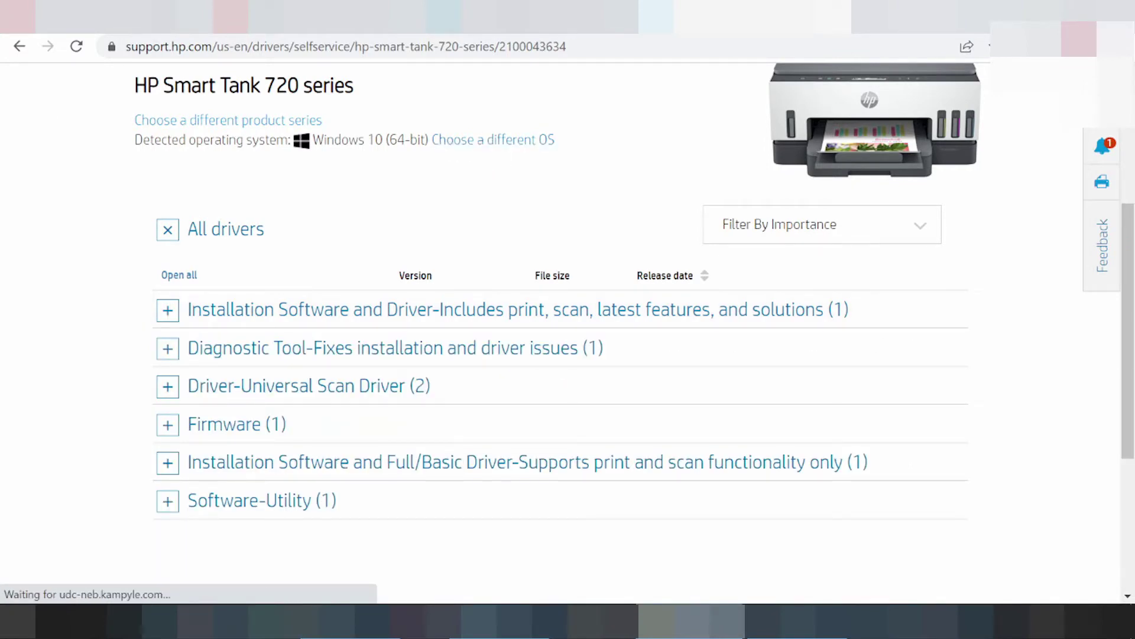
left_click_drag(324, 140, 375, 140)
left_click(414, 178)
scroll(414, 186, "up", 3)
Change the preferred operating system to Android, version Android 12, and review the reloaded list
left_click(470, 323)
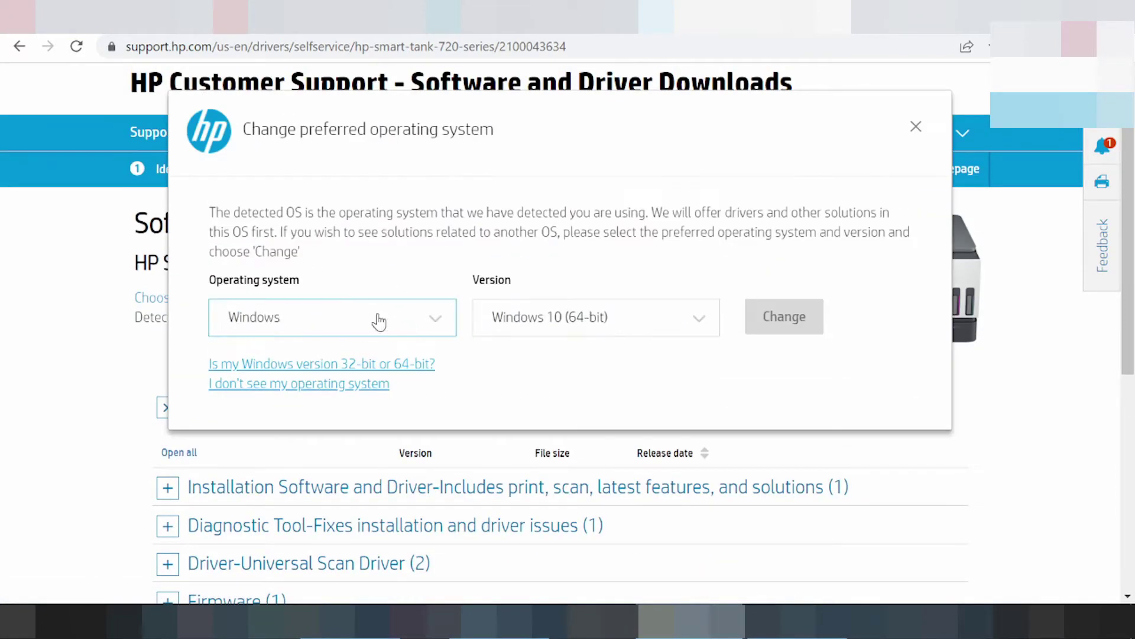
left_click(347, 322)
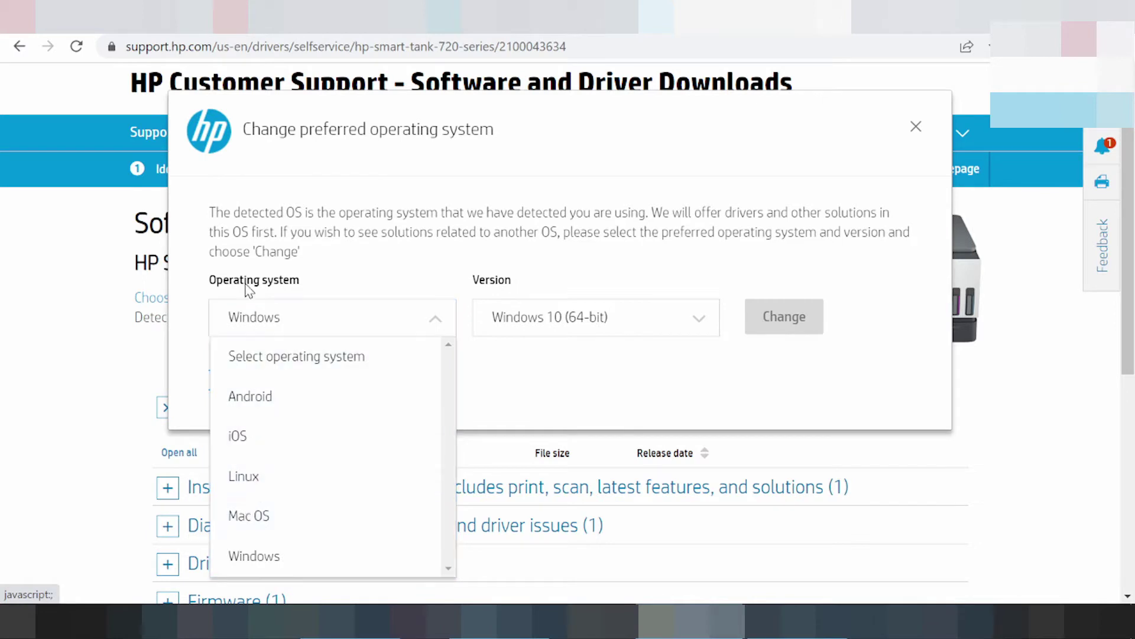
left_click(240, 402)
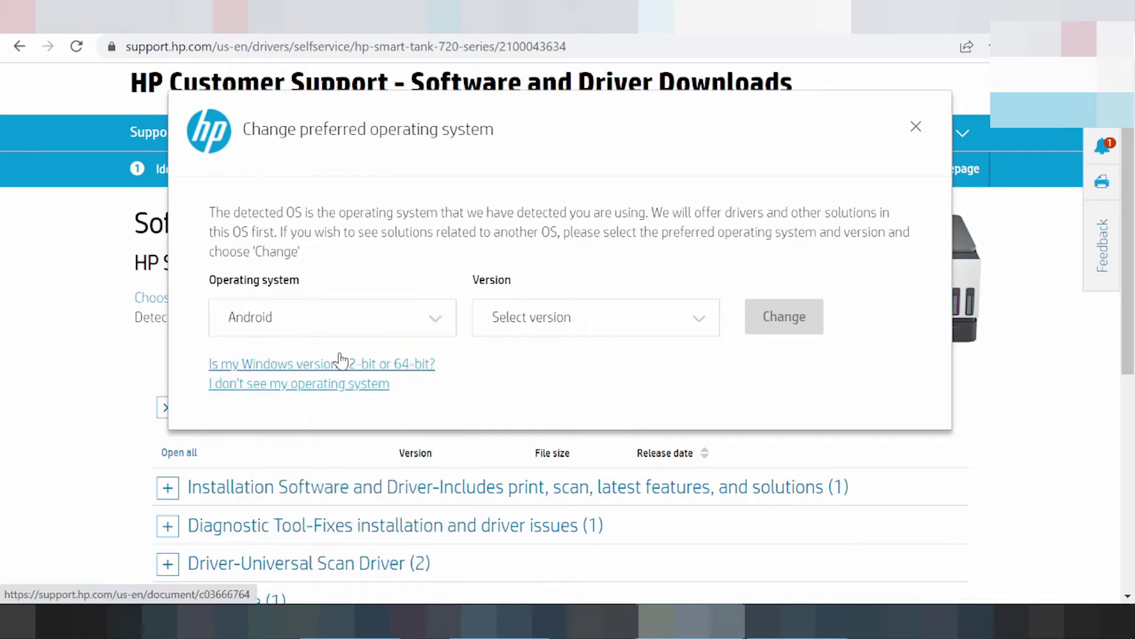
left_click(519, 322)
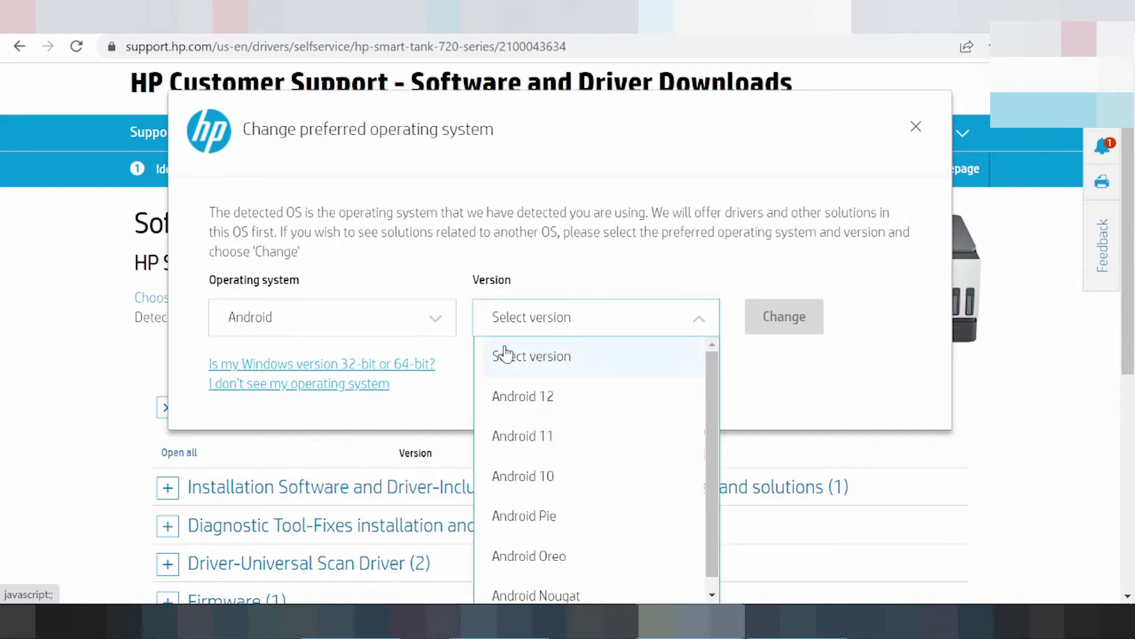
scroll(540, 393, "down", 1)
scroll(558, 391, "down", 1)
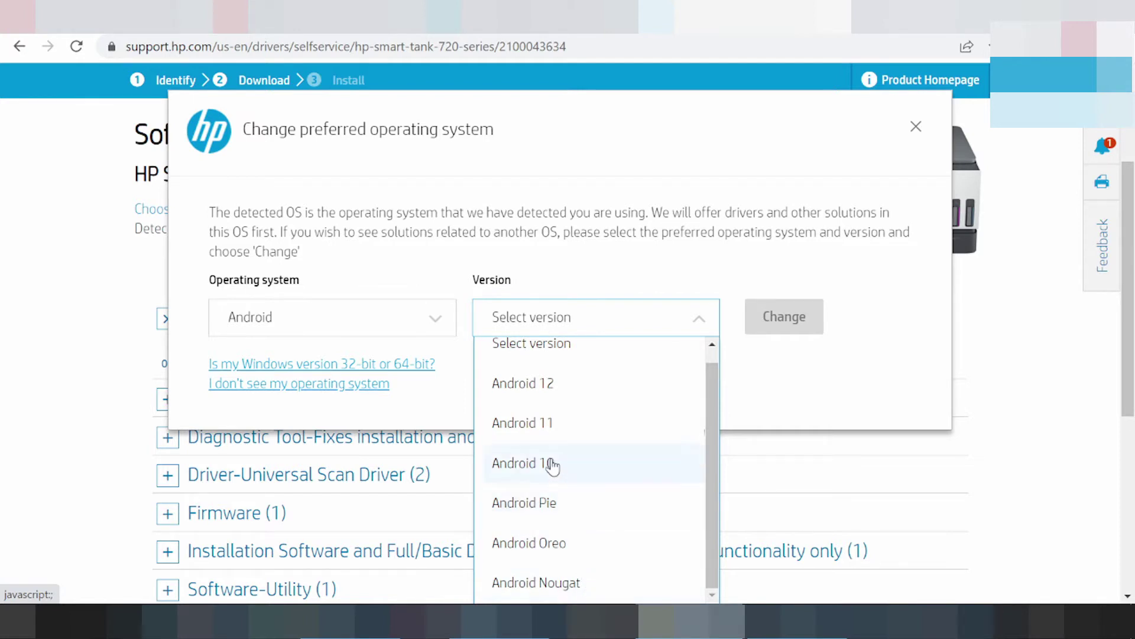
left_click(519, 385)
left_click(777, 317)
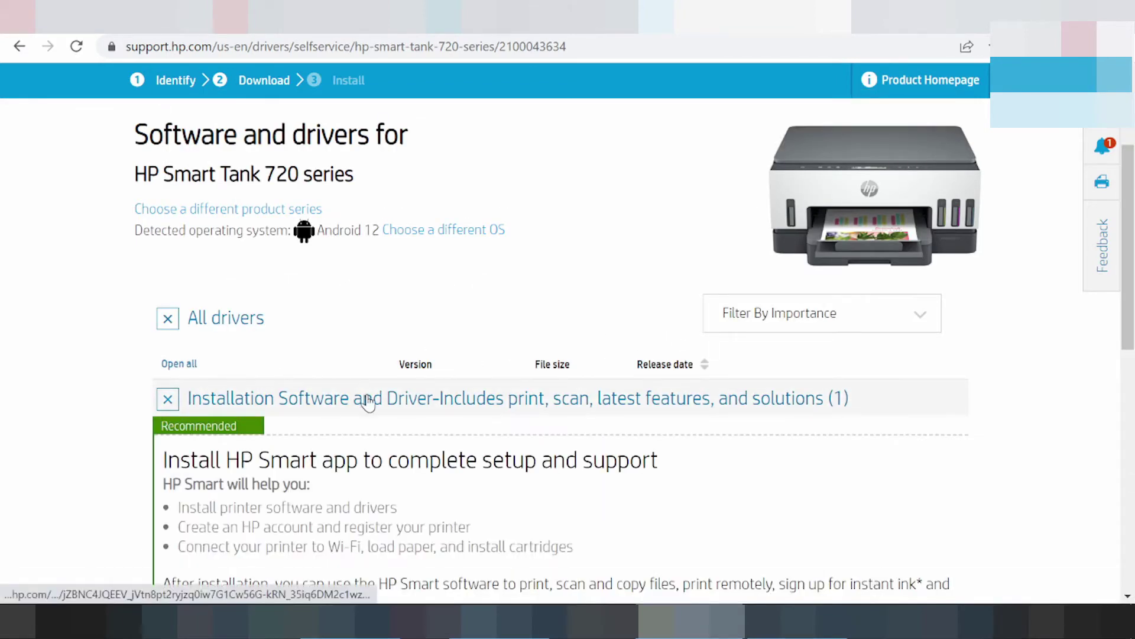
scroll(367, 400, "down", 3)
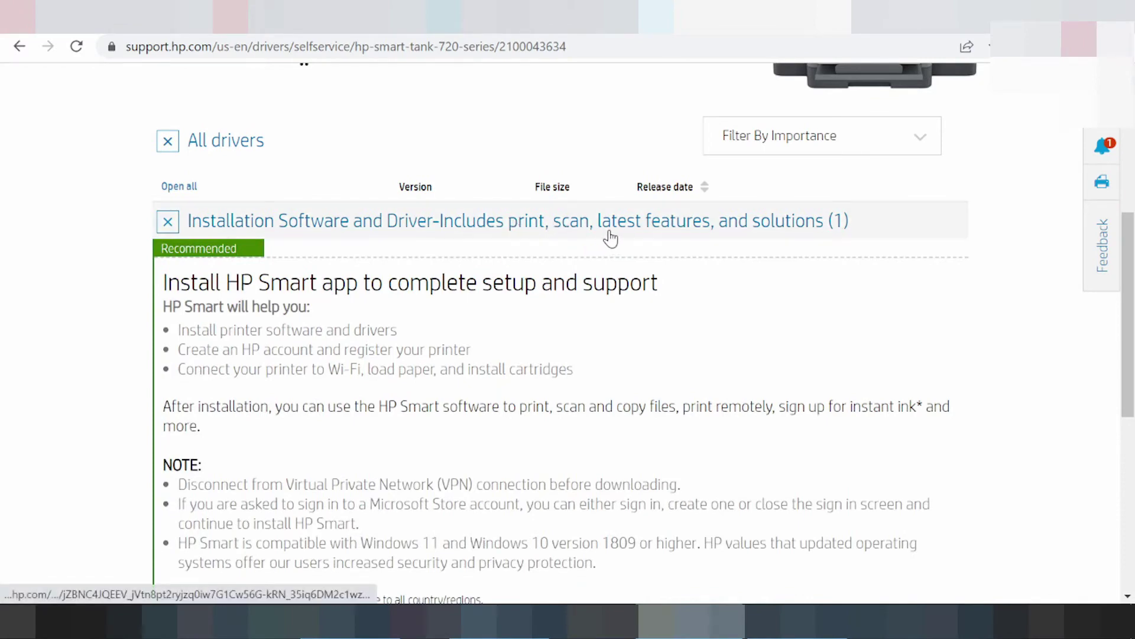
scroll(526, 261, "up", 6)
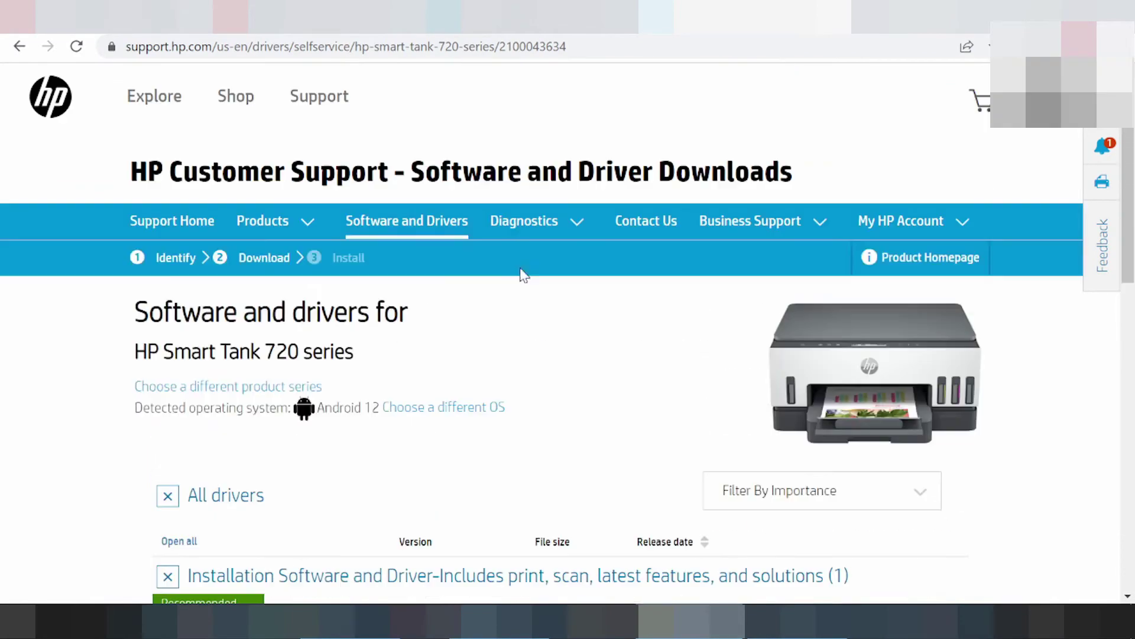
scroll(427, 338, "down", 2)
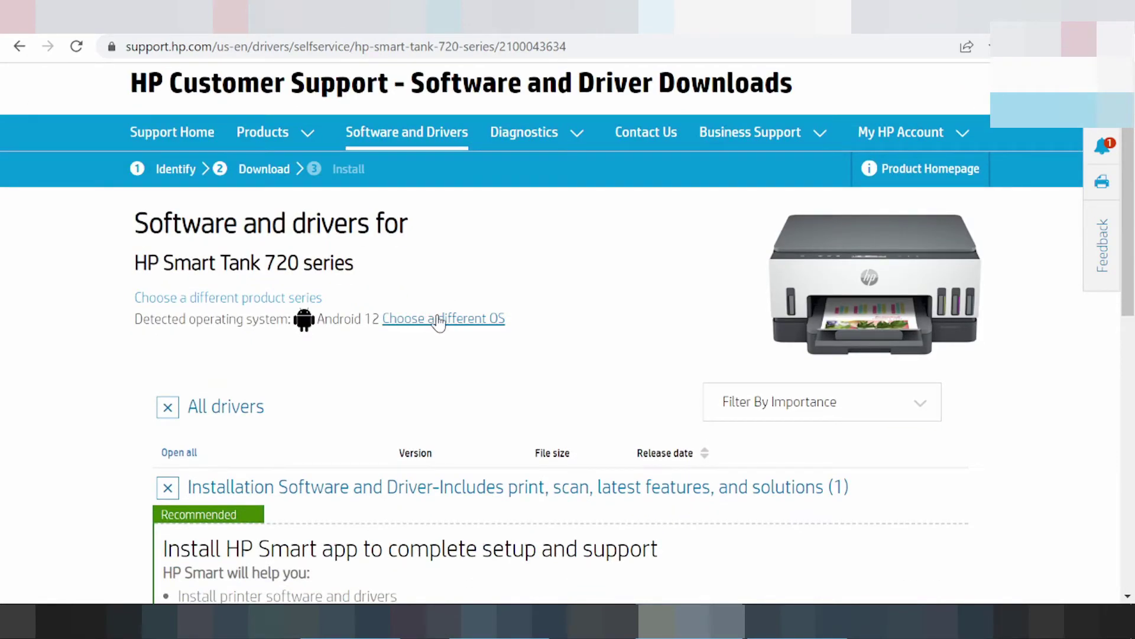
In the operating system chooser, try iOS and then Linux as the operating system
left_click(439, 324)
left_click(393, 322)
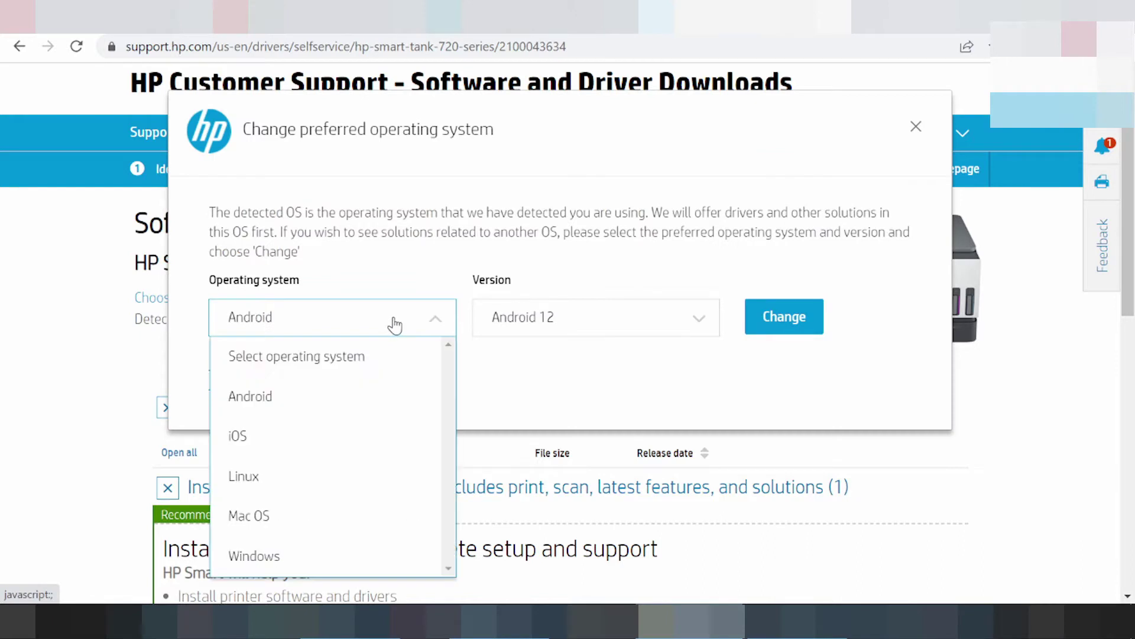
left_click(281, 437)
left_click(527, 320)
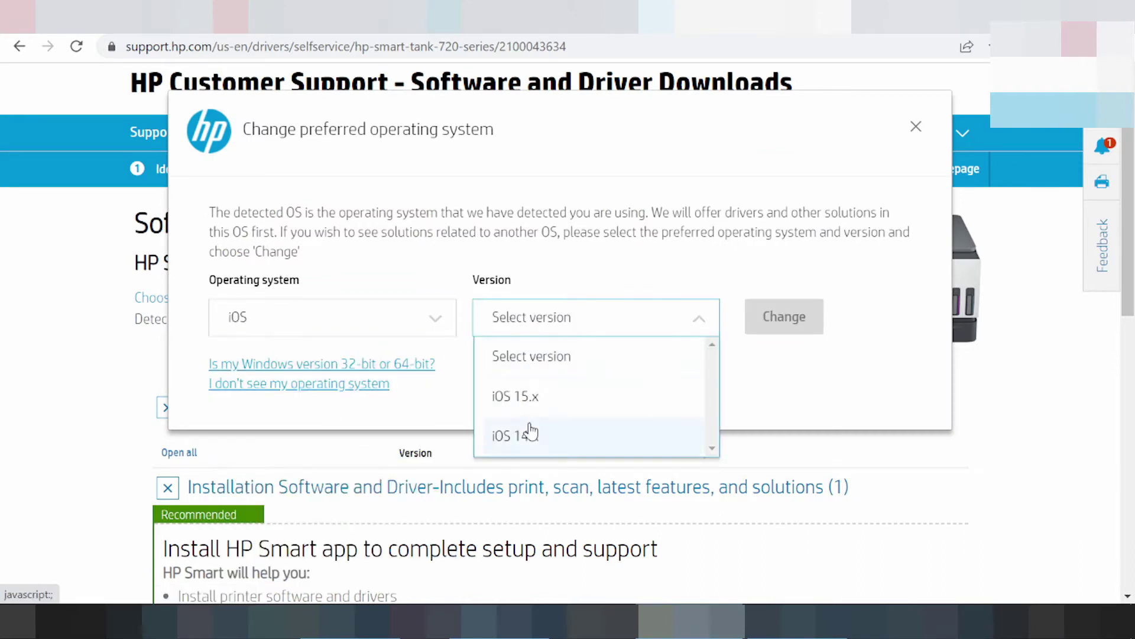
left_click(386, 316)
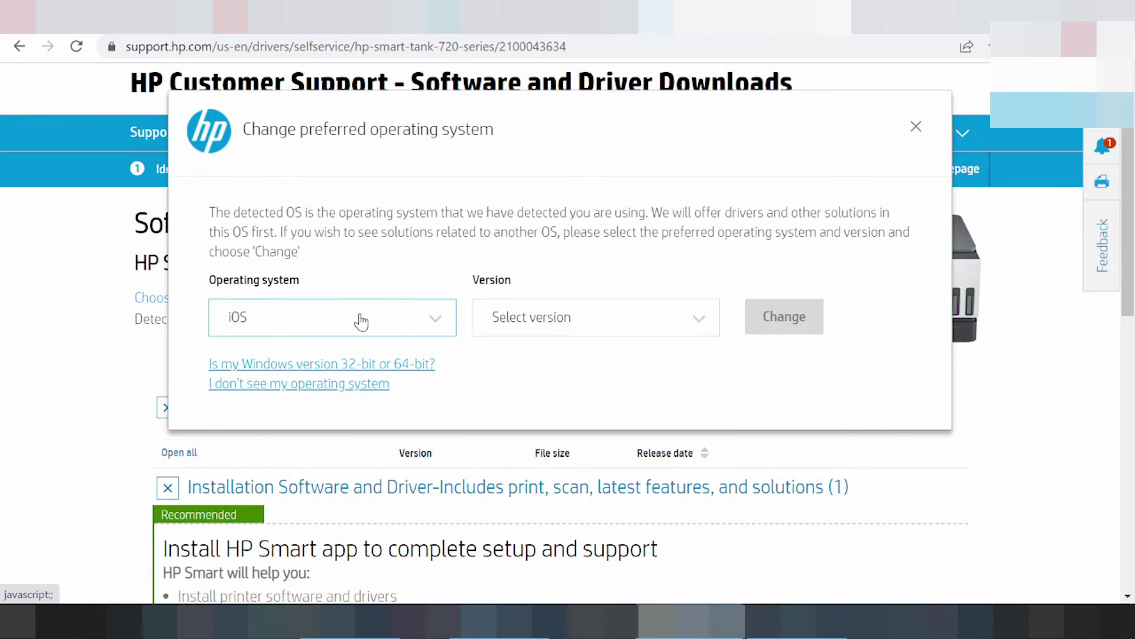
left_click(266, 329)
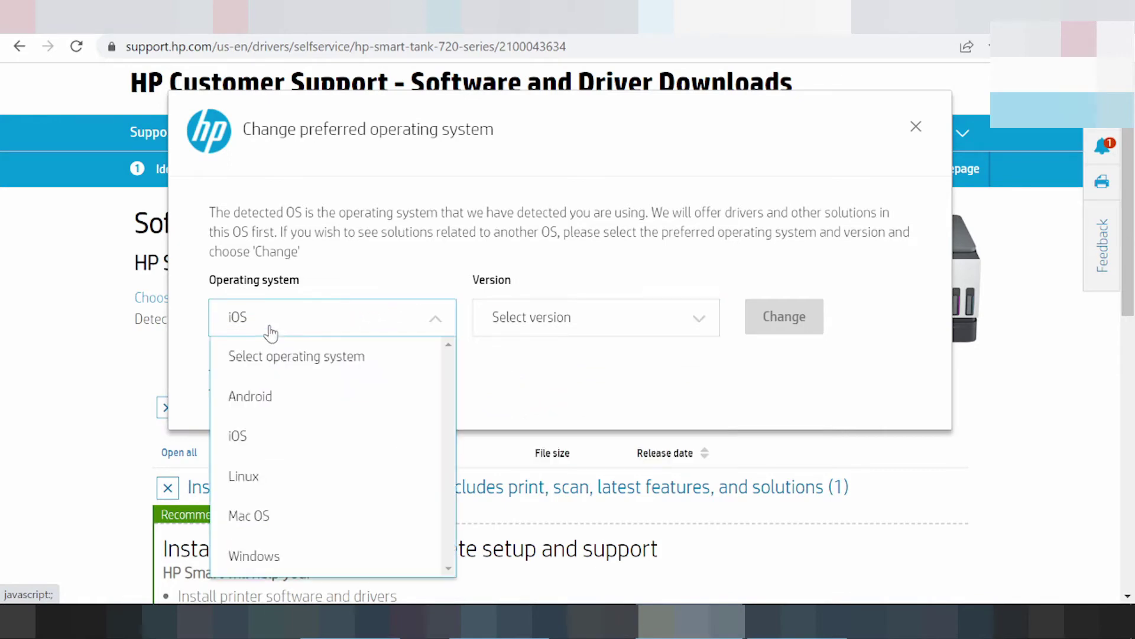
left_click(240, 491)
left_click(518, 328)
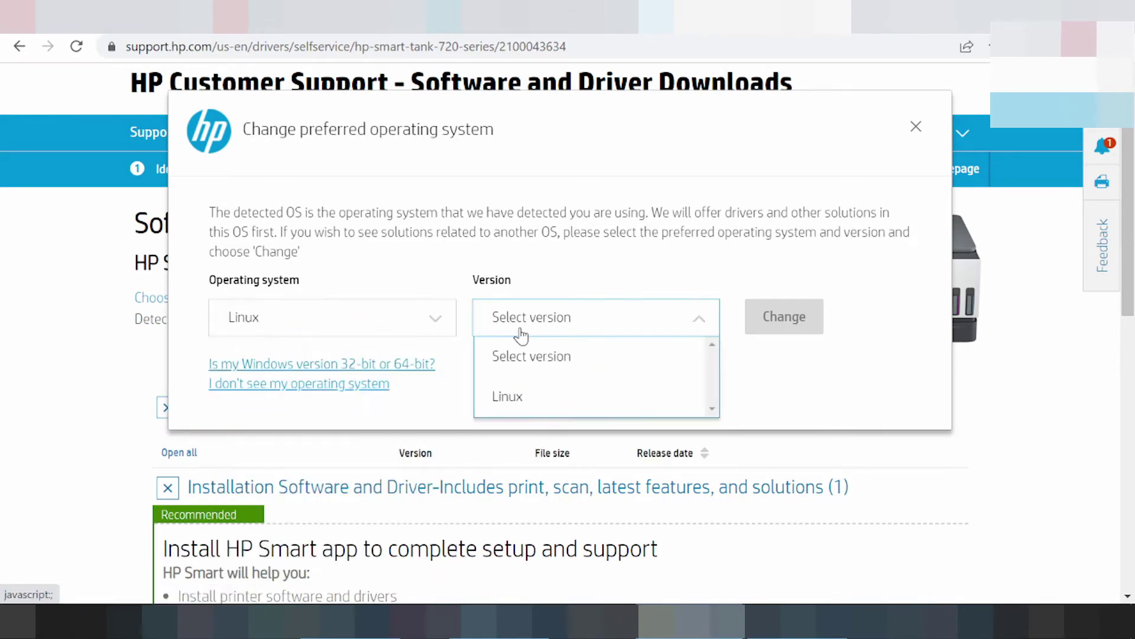
left_click(509, 397)
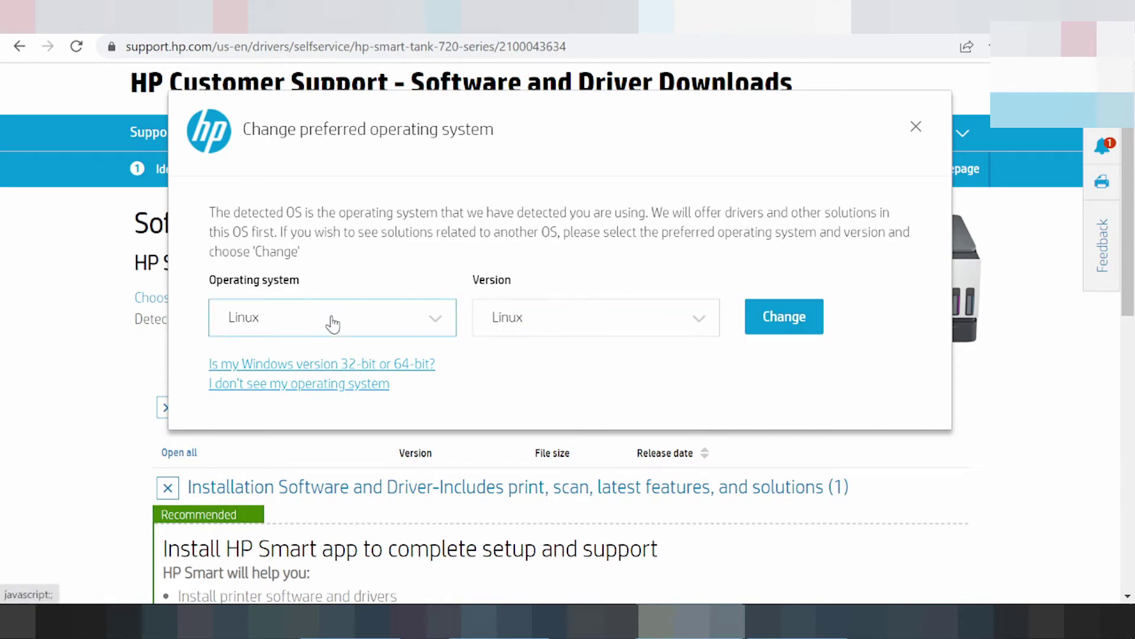
Select Mac OS with version macOS 12
left_click(333, 335)
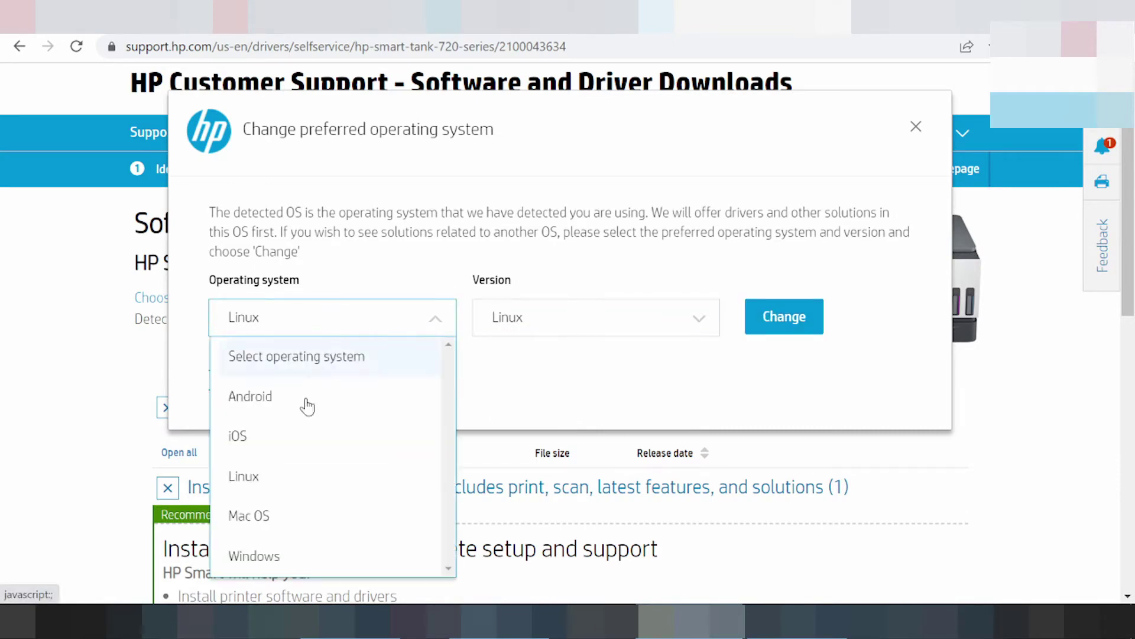
left_click(280, 521)
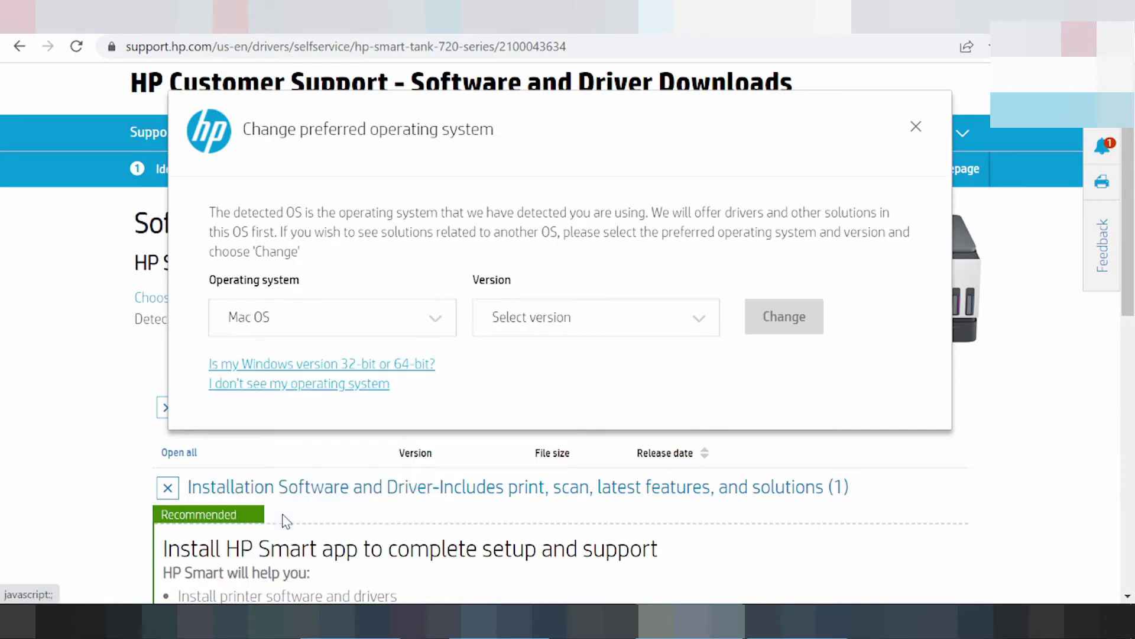
left_click(563, 325)
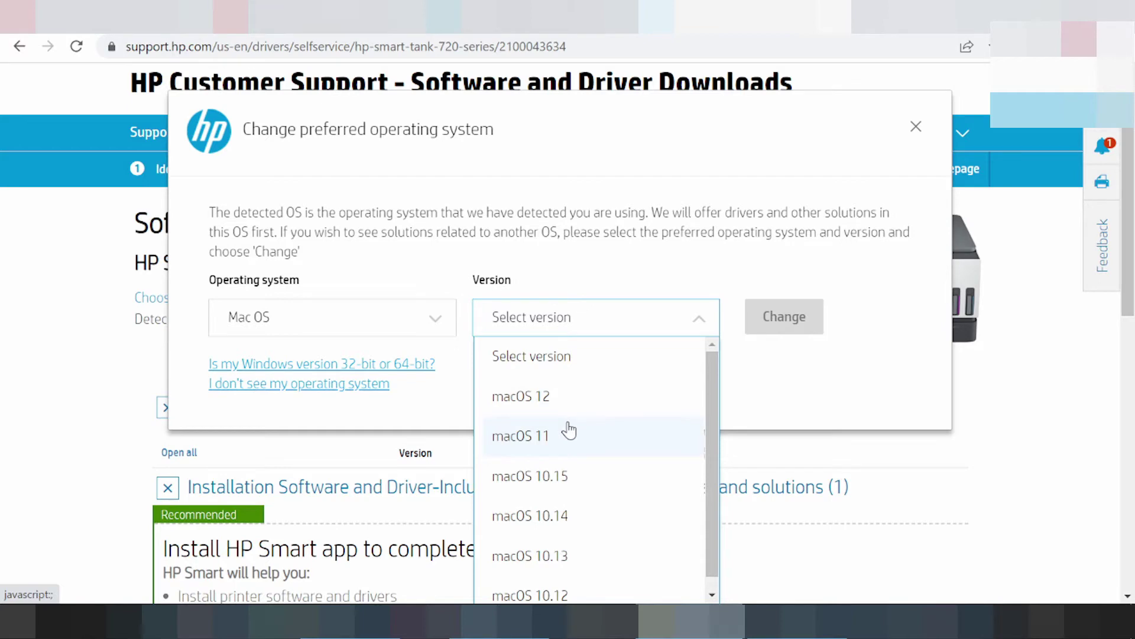
scroll(571, 410, "down", 1)
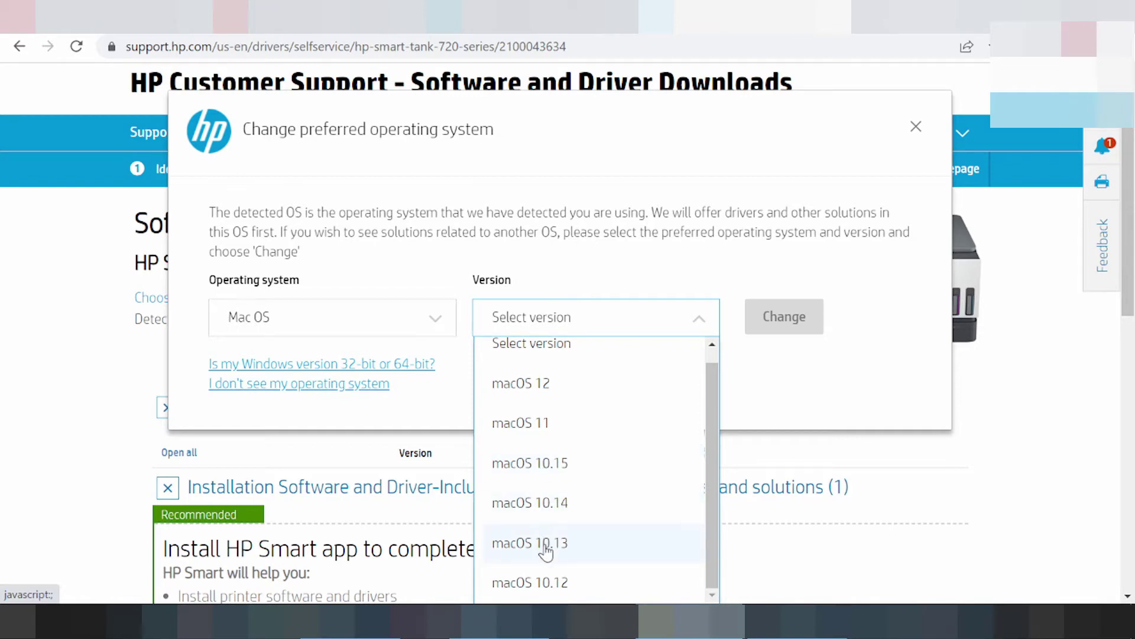
scroll(568, 446, "up", 1)
scroll(567, 447, "up", 1)
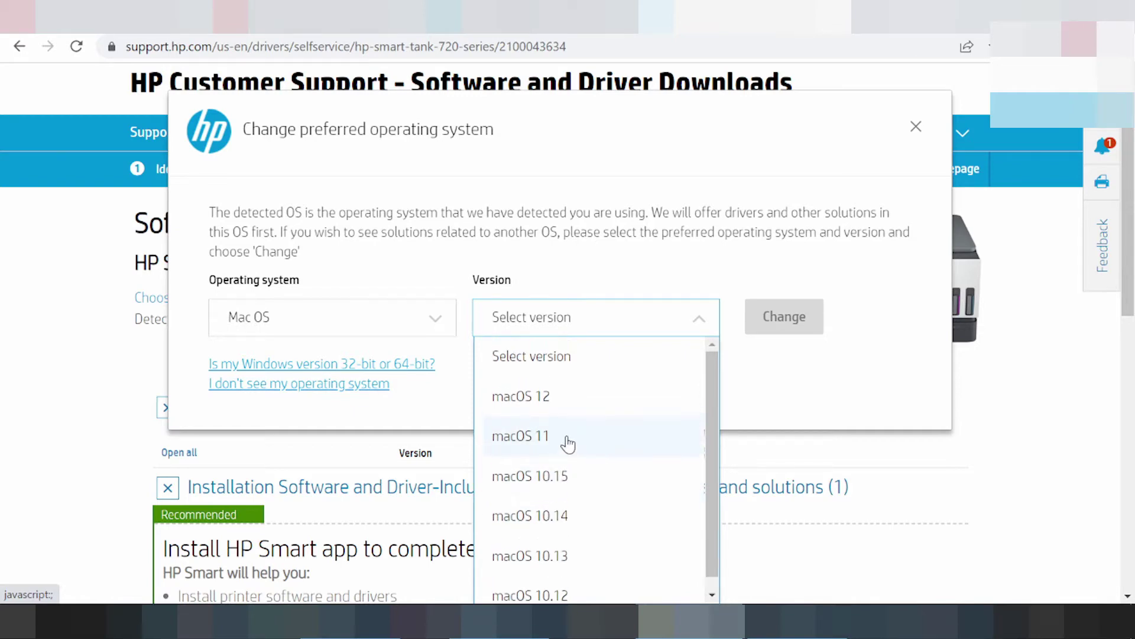
left_click(528, 397)
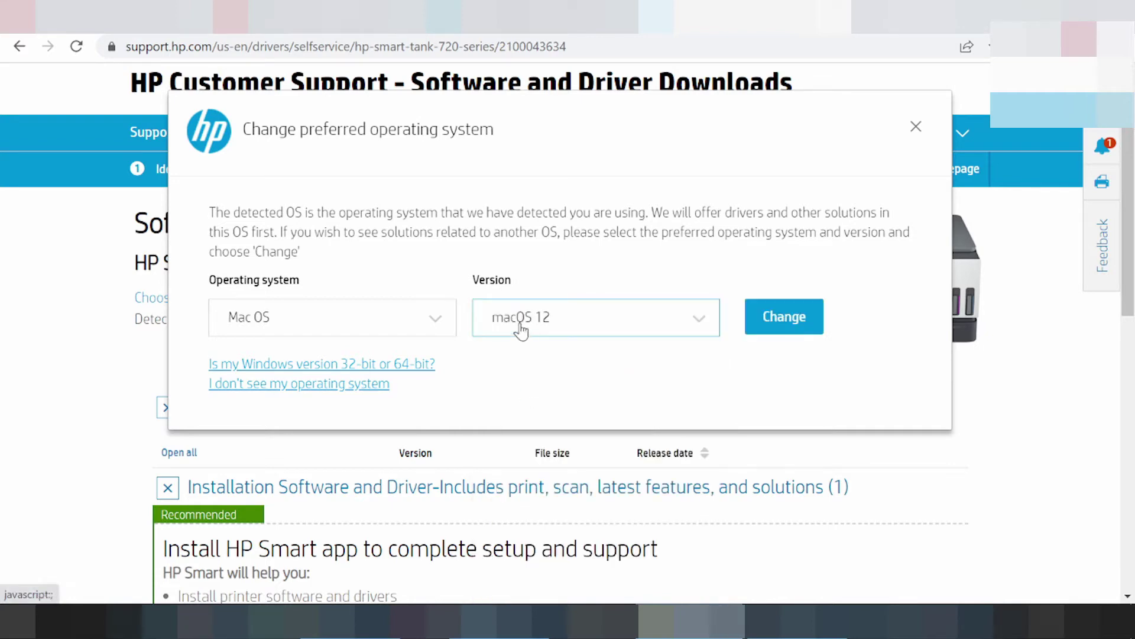
Apply macOS 12 and highlight the Wi-Fi, VPN and NOTE text in the HP Smart notes
left_click(801, 321)
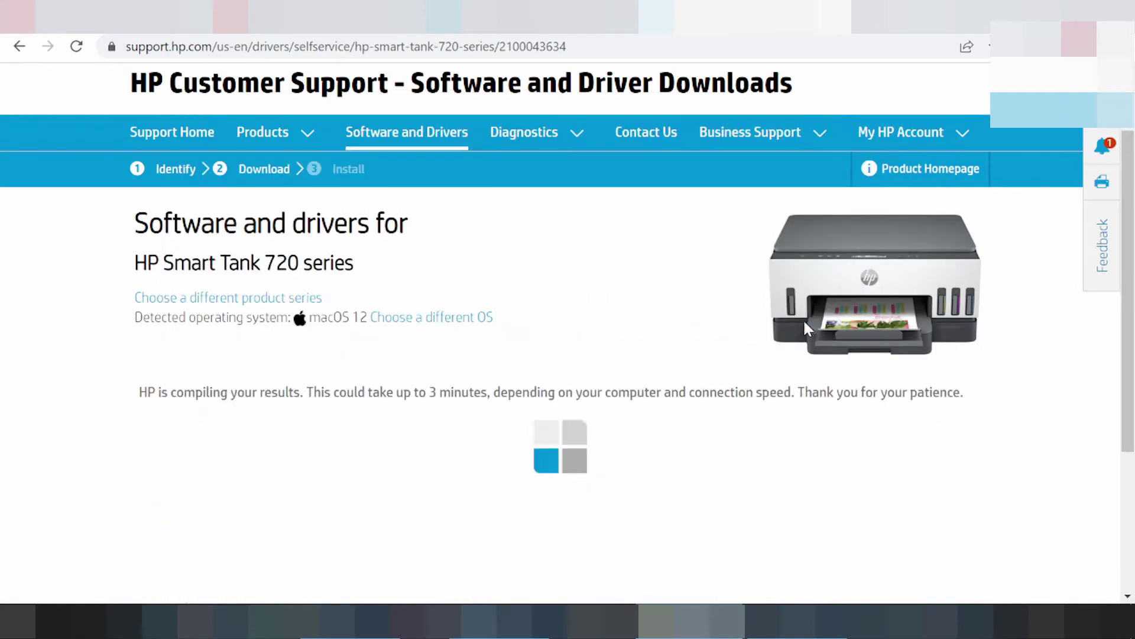
scroll(473, 314, "down", 3)
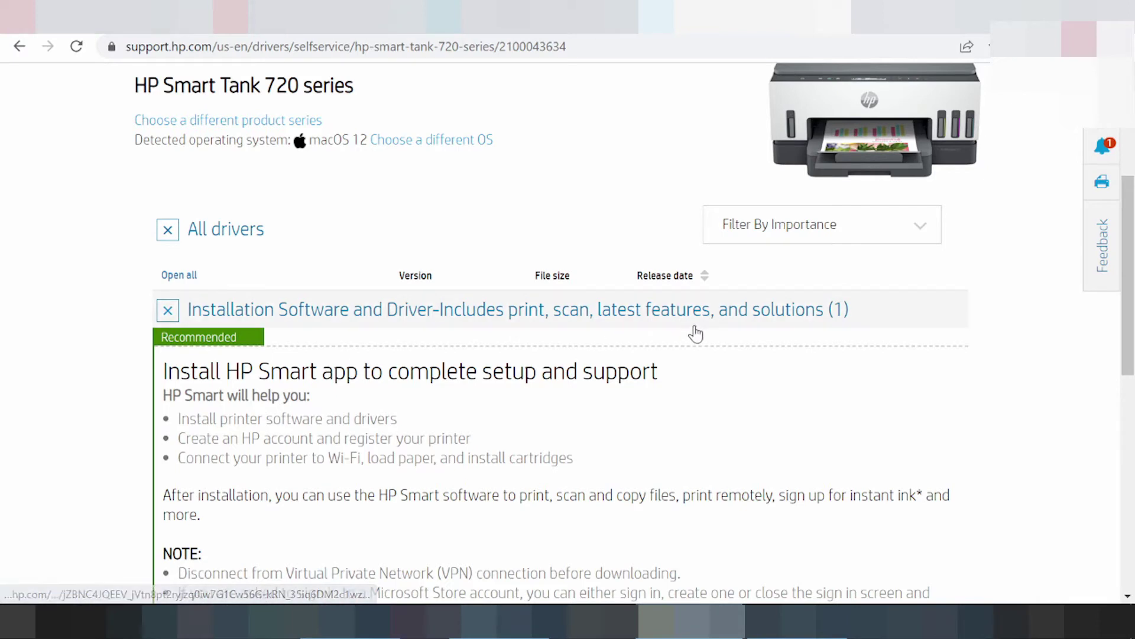
scroll(682, 322, "down", 2)
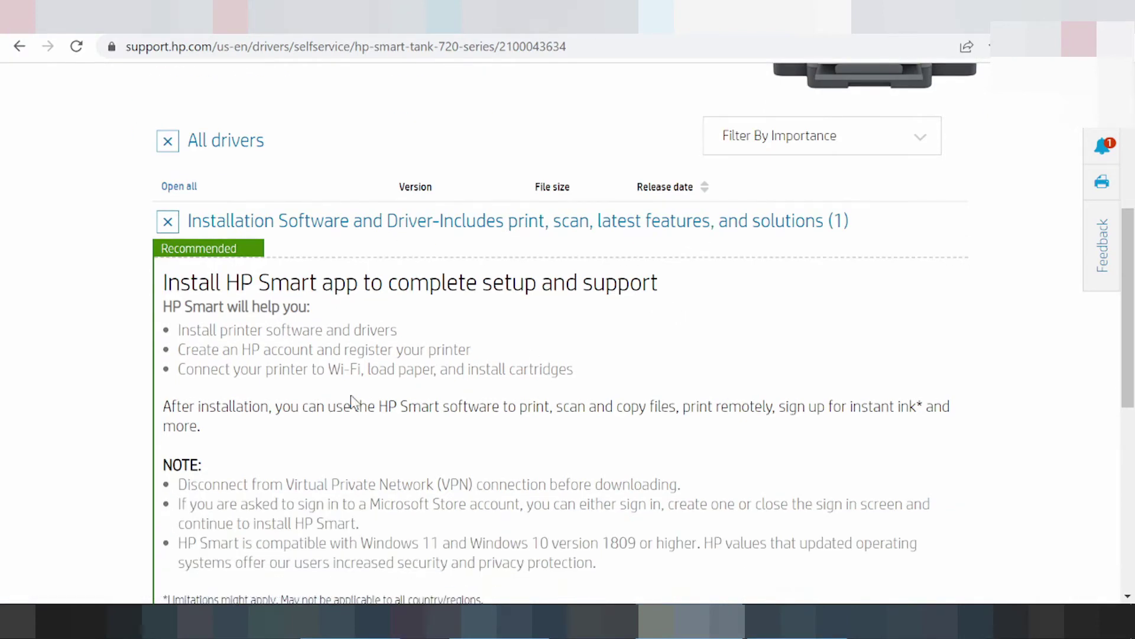
left_click_drag(202, 369, 566, 369)
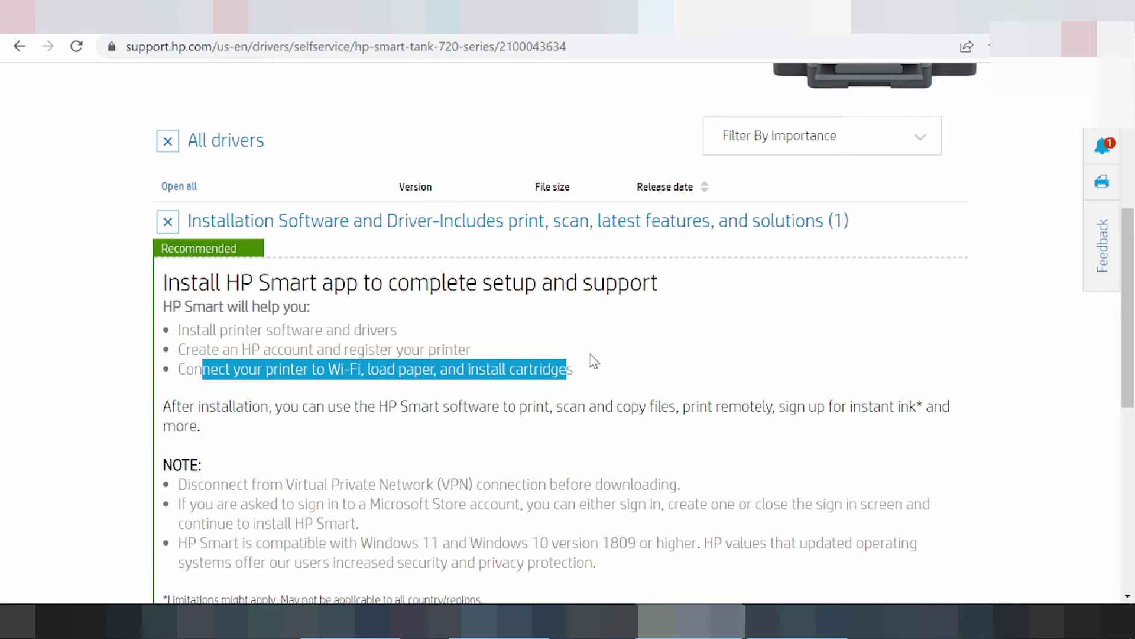
scroll(593, 359, "down", 3)
left_click_drag(324, 307, 459, 307)
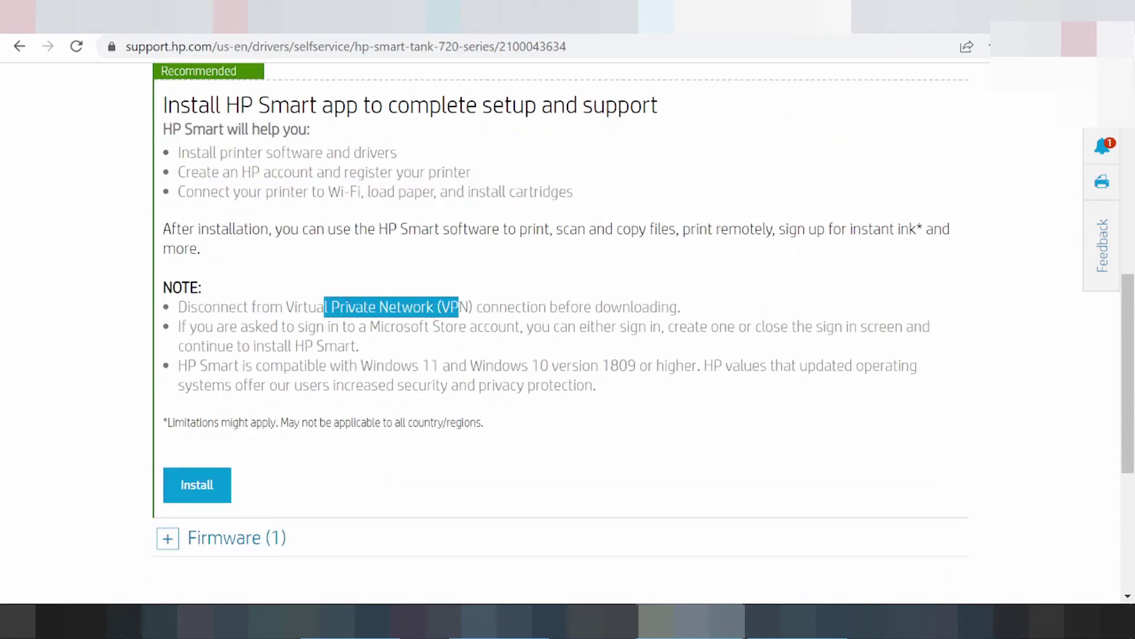
left_click_drag(163, 287, 173, 287)
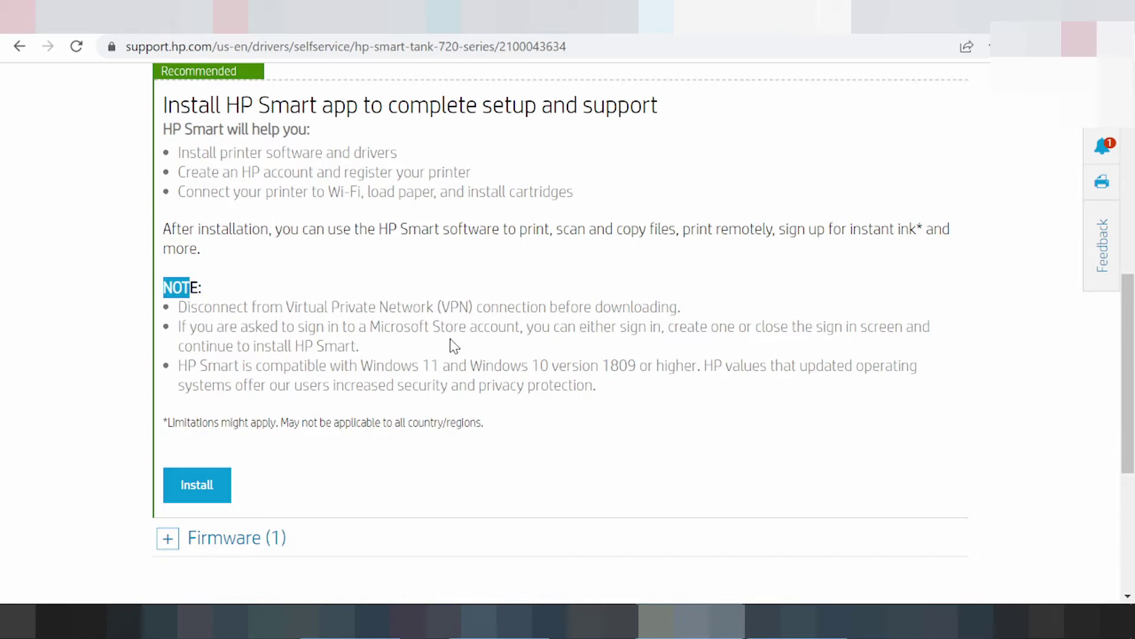
Expand the Firmware section showing the Smart Tank 710-720/7000 firmware update
scroll(258, 373, "down", 3)
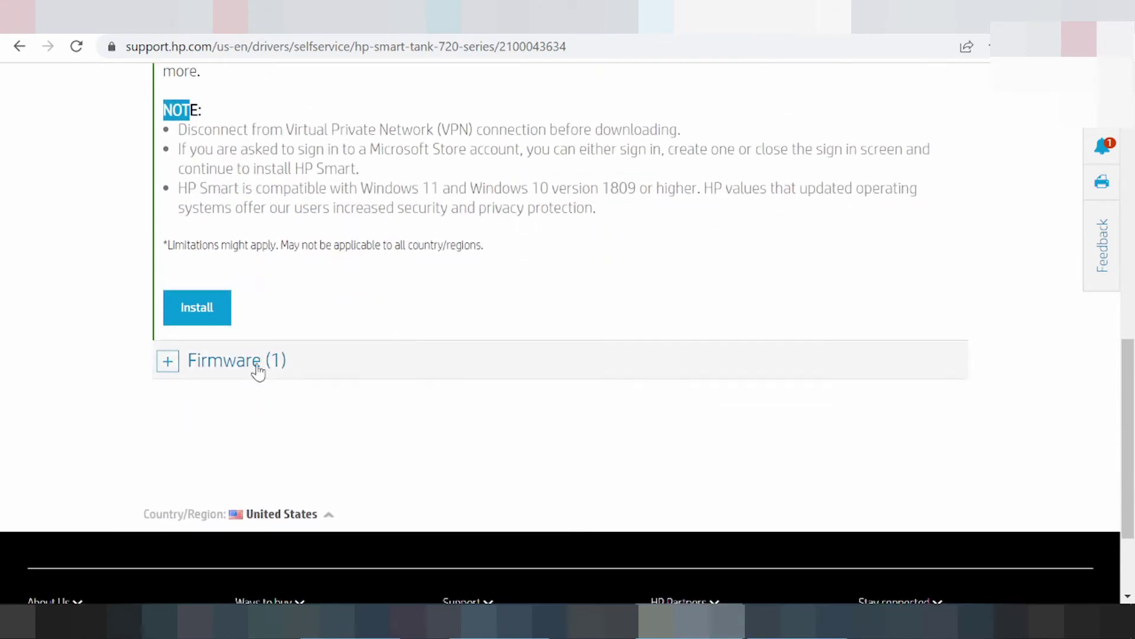
left_click(176, 371)
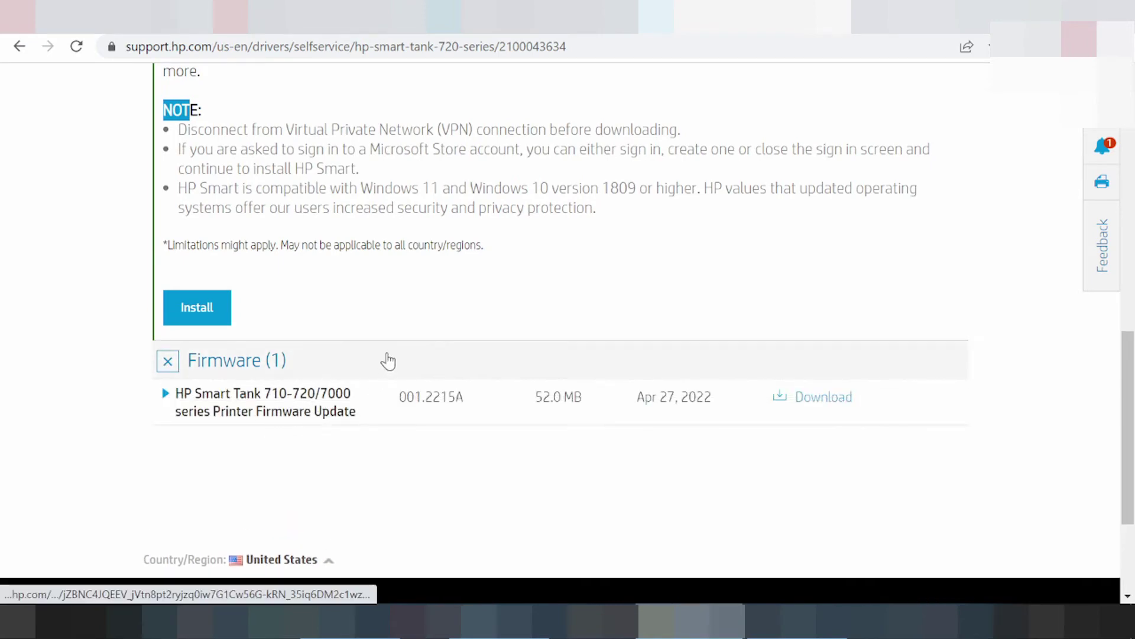
scroll(385, 360, "up", 9)
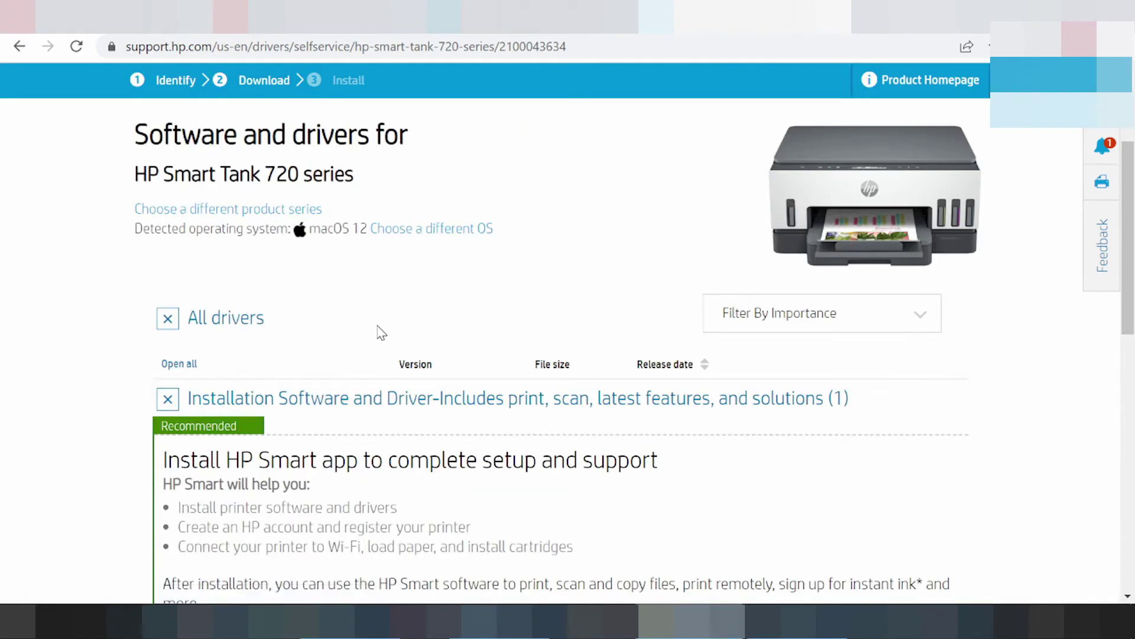
Set the preferred operating system to Windows, version Windows 11, and apply it
left_click(413, 234)
left_click(282, 321)
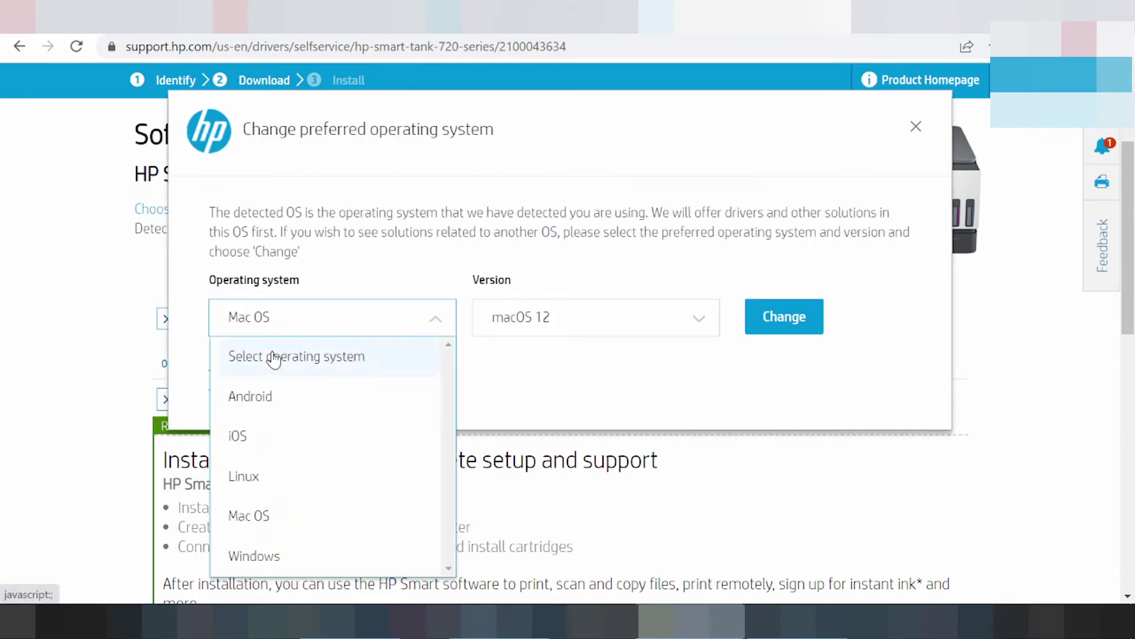
left_click(274, 558)
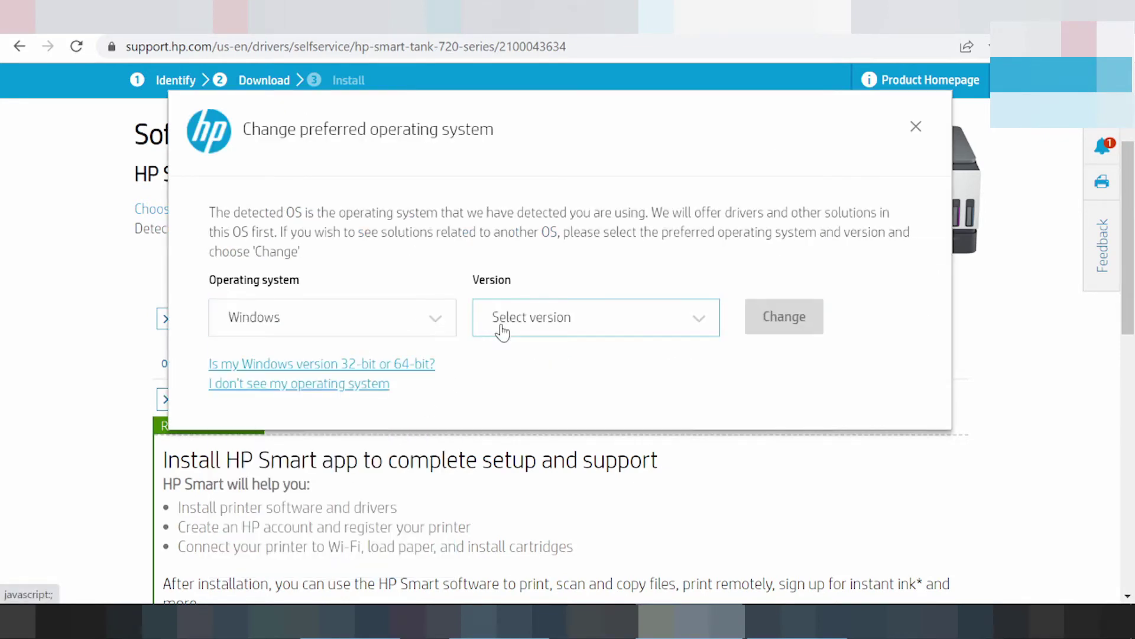
left_click(501, 331)
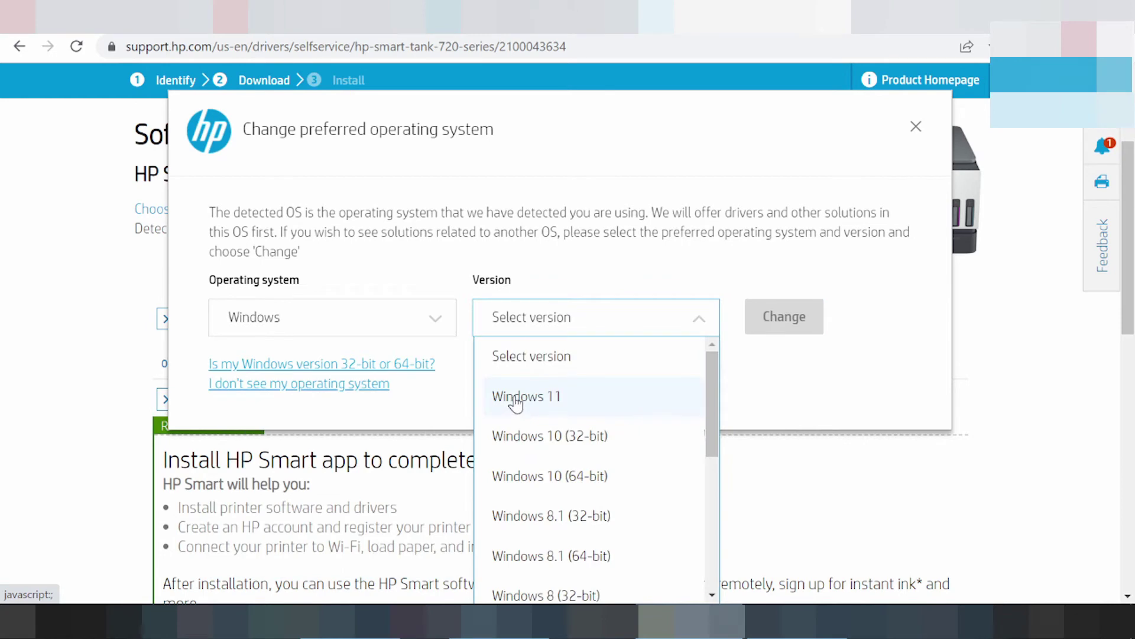
scroll(559, 476, "down", 2)
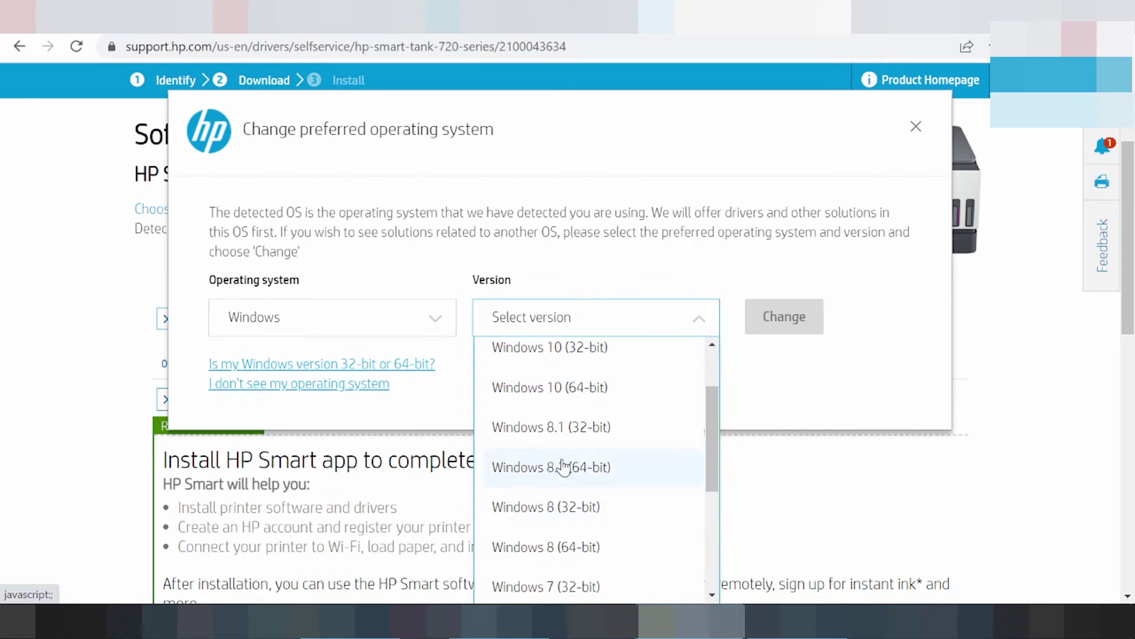
scroll(559, 488, "down", 3)
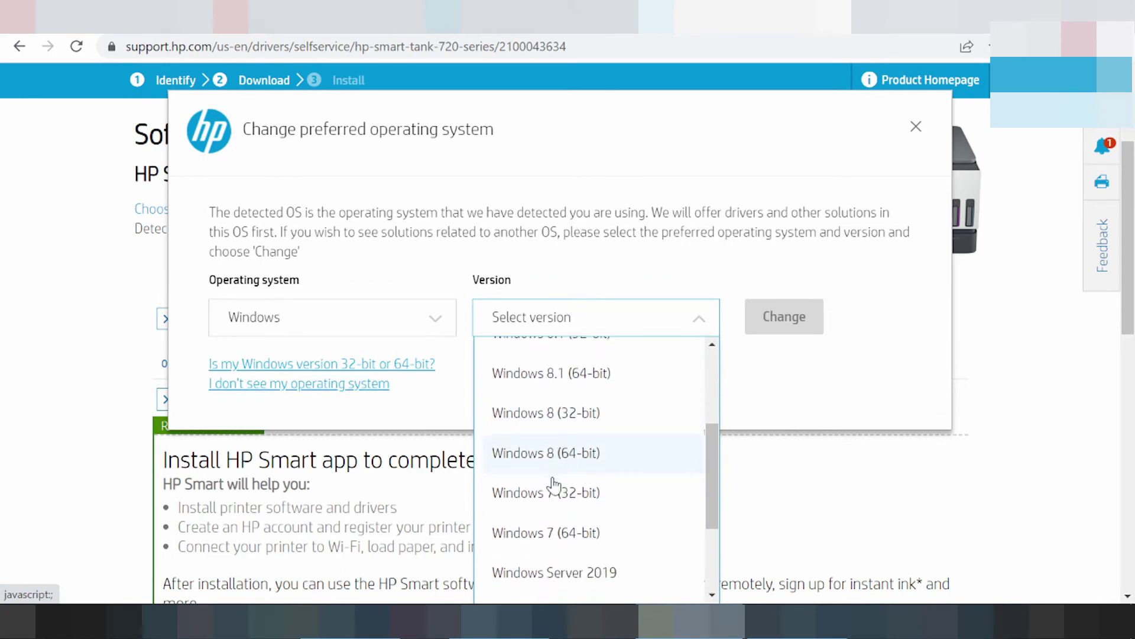
scroll(558, 449, "down", 2)
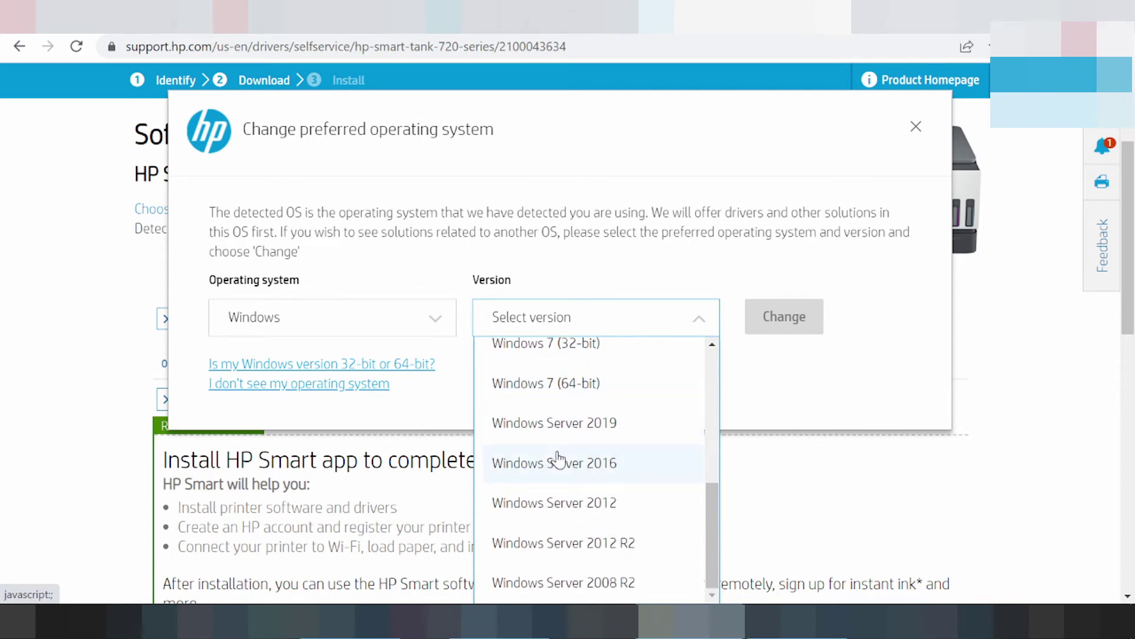
scroll(559, 461, "up", 10)
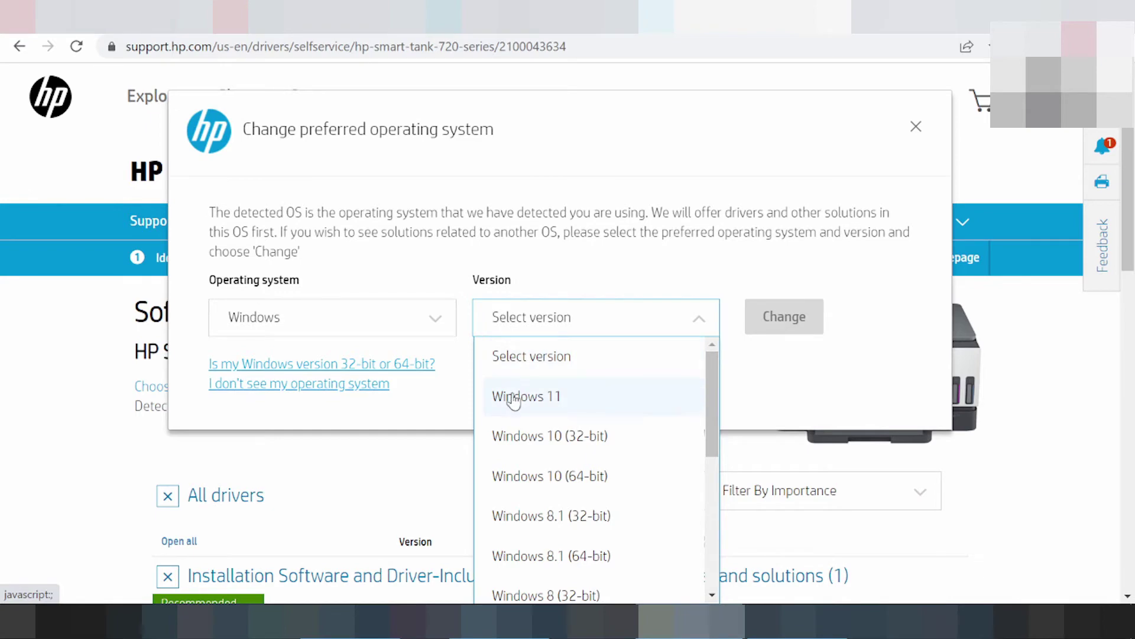
left_click(566, 408)
left_click(765, 326)
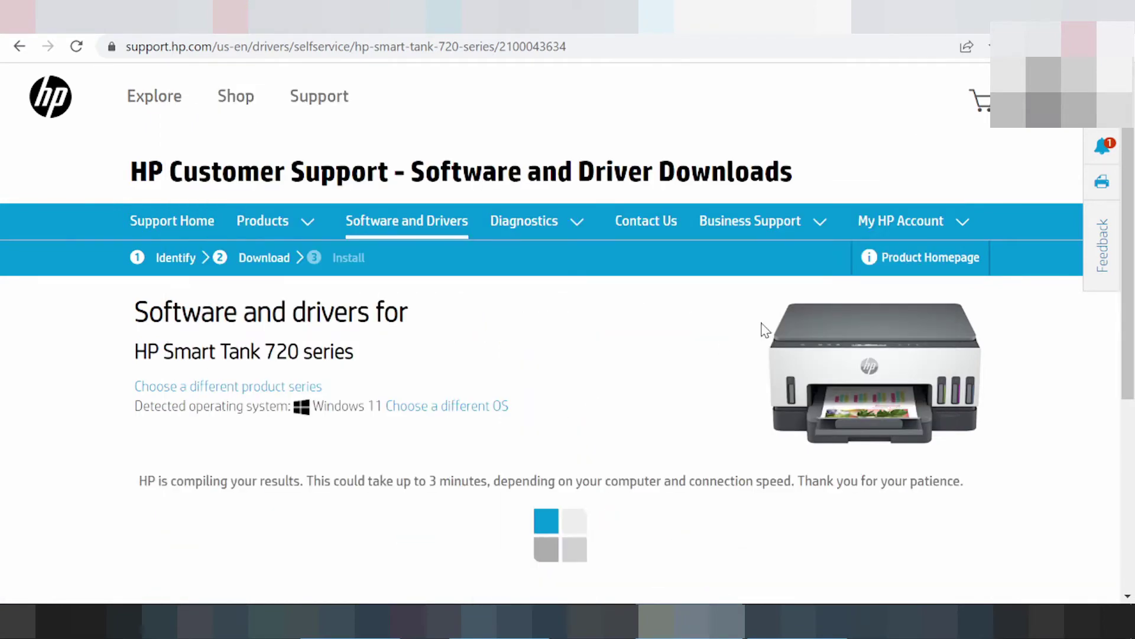
scroll(764, 330, "down", 2)
scroll(561, 331, "up", 3)
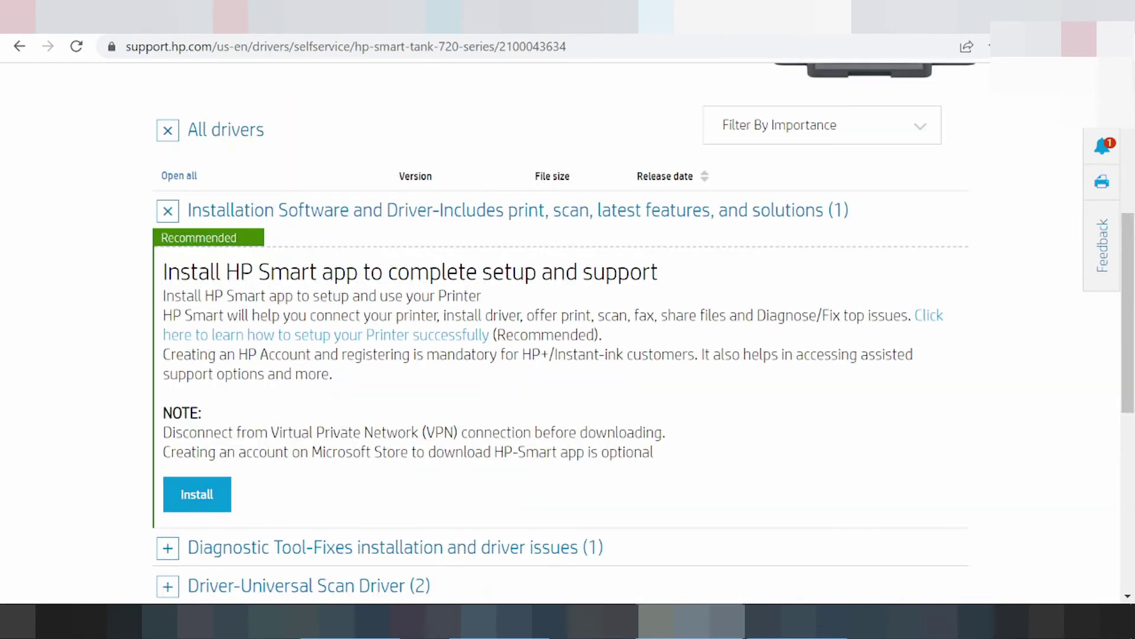
left_click(167, 211)
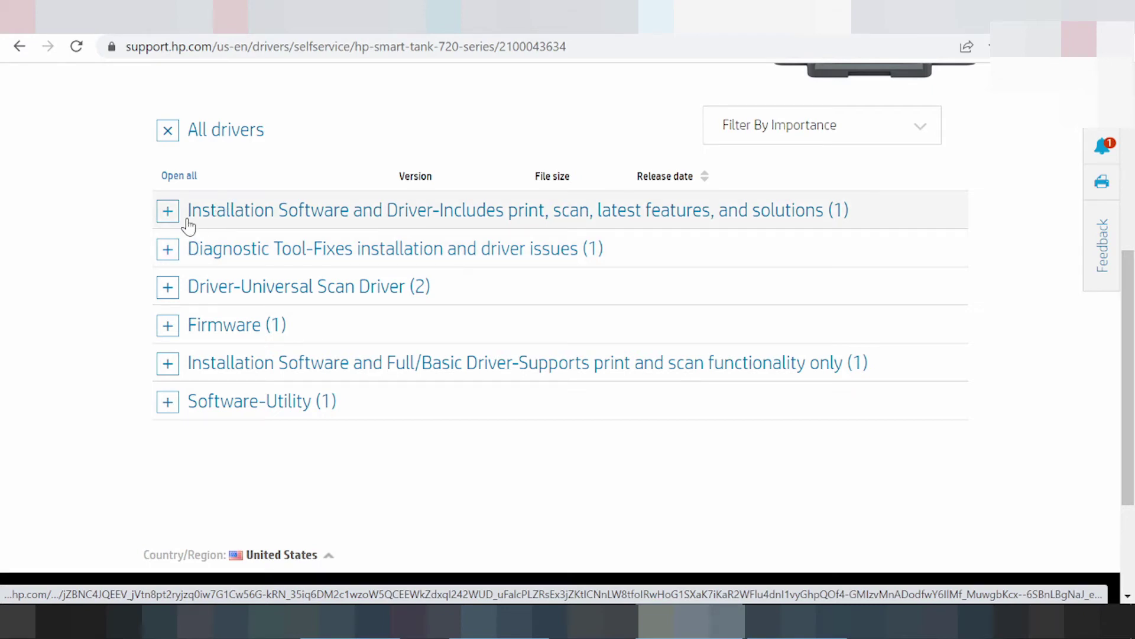
left_click(167, 213)
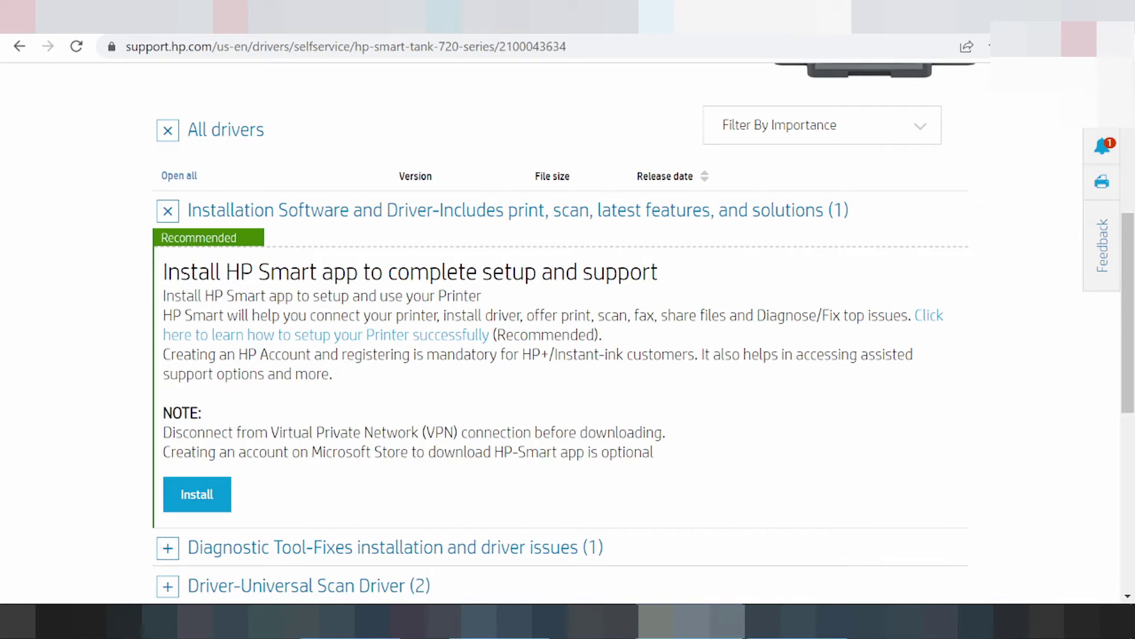
left_click_drag(526, 315, 713, 315)
left_click(708, 336)
left_click_drag(310, 316, 425, 315)
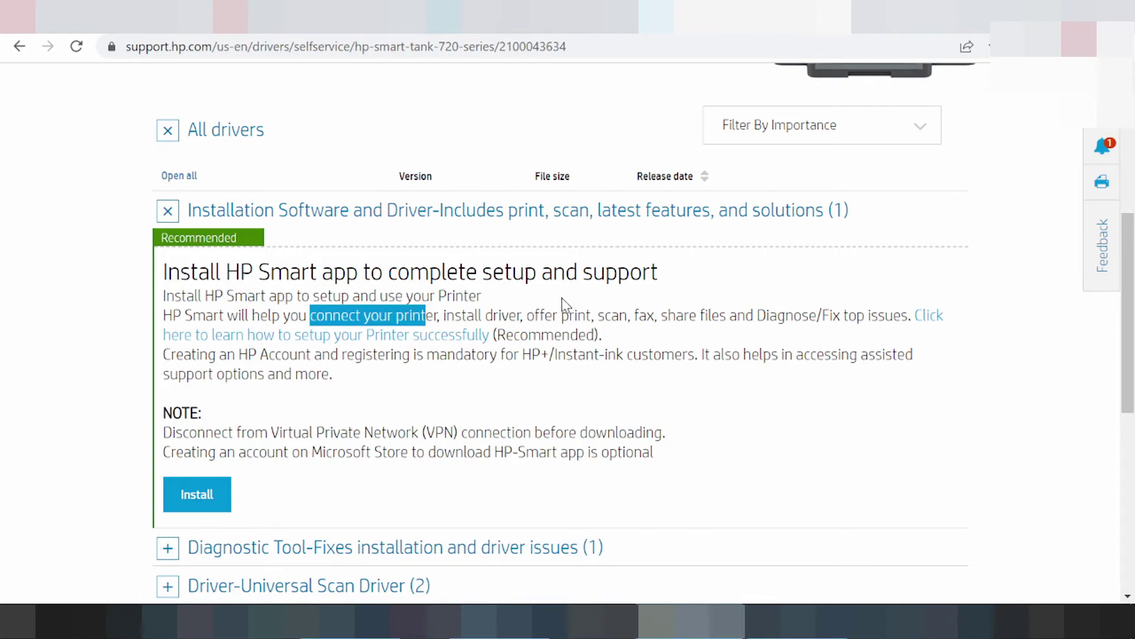
scroll(672, 287, "up", 2)
scroll(674, 277, "down", 3)
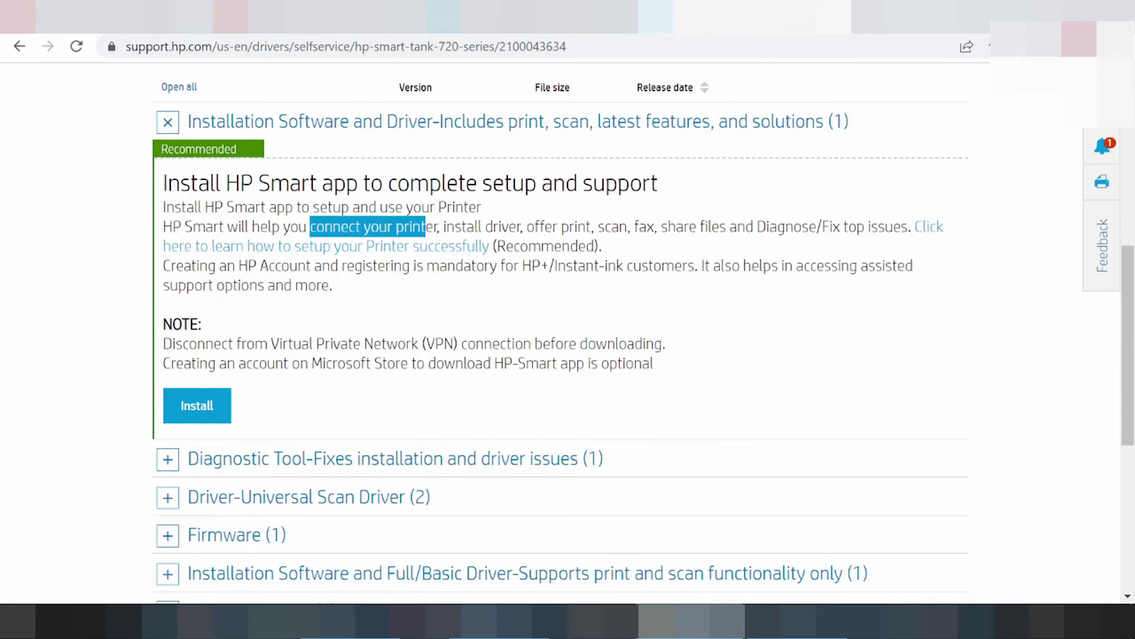
left_click_drag(189, 344, 468, 343)
scroll(431, 309, "down", 3)
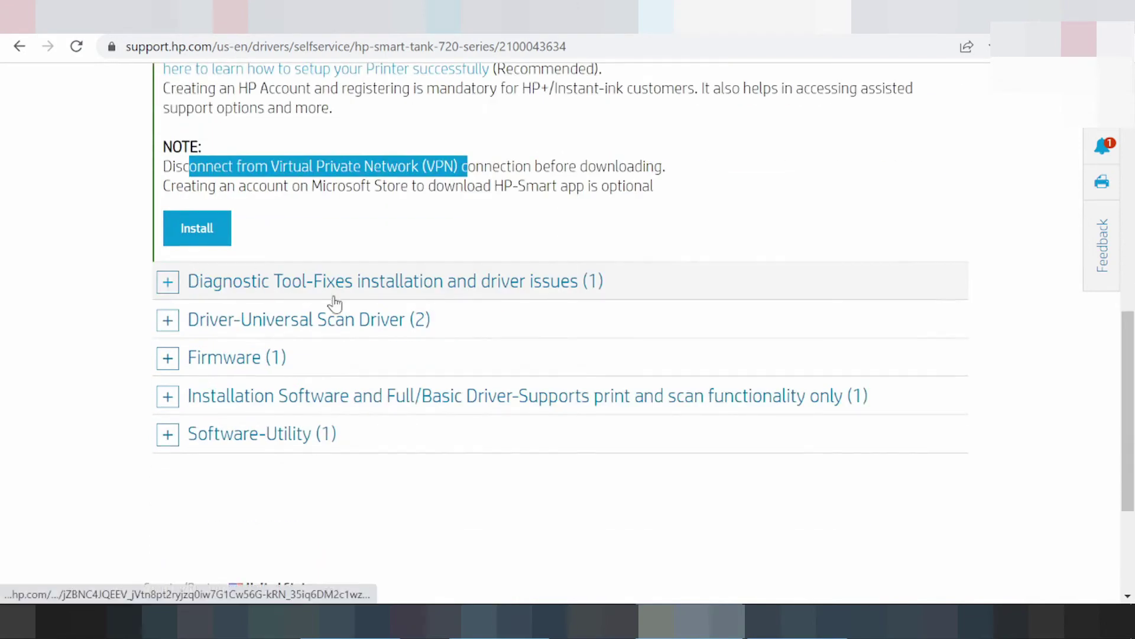
scroll(343, 303, "up", 3)
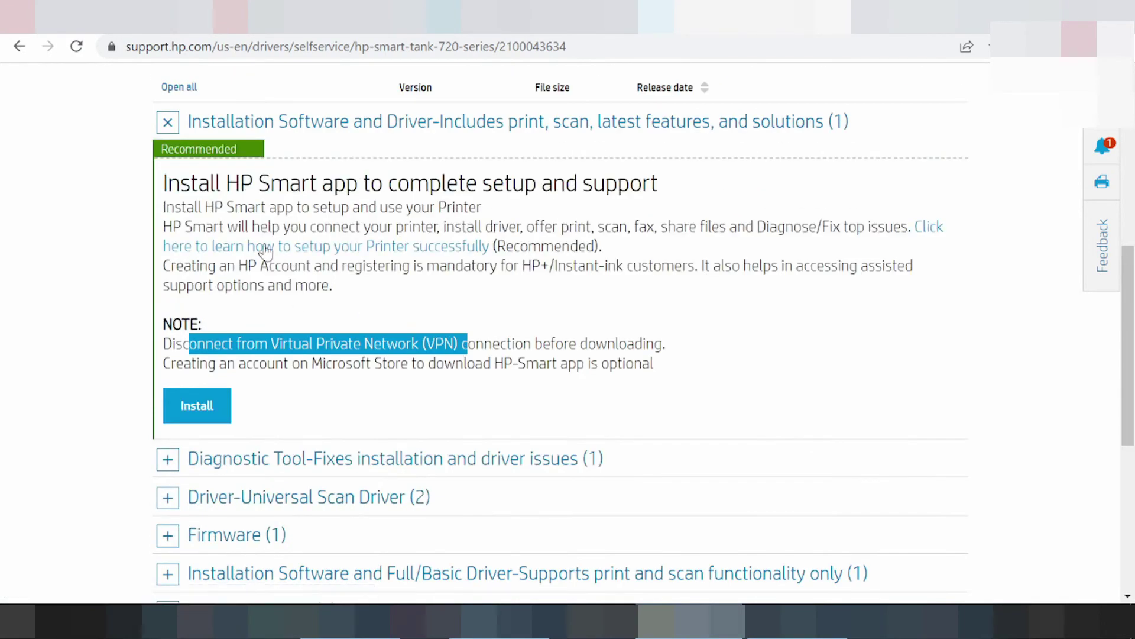
scroll(307, 230, "down", 3)
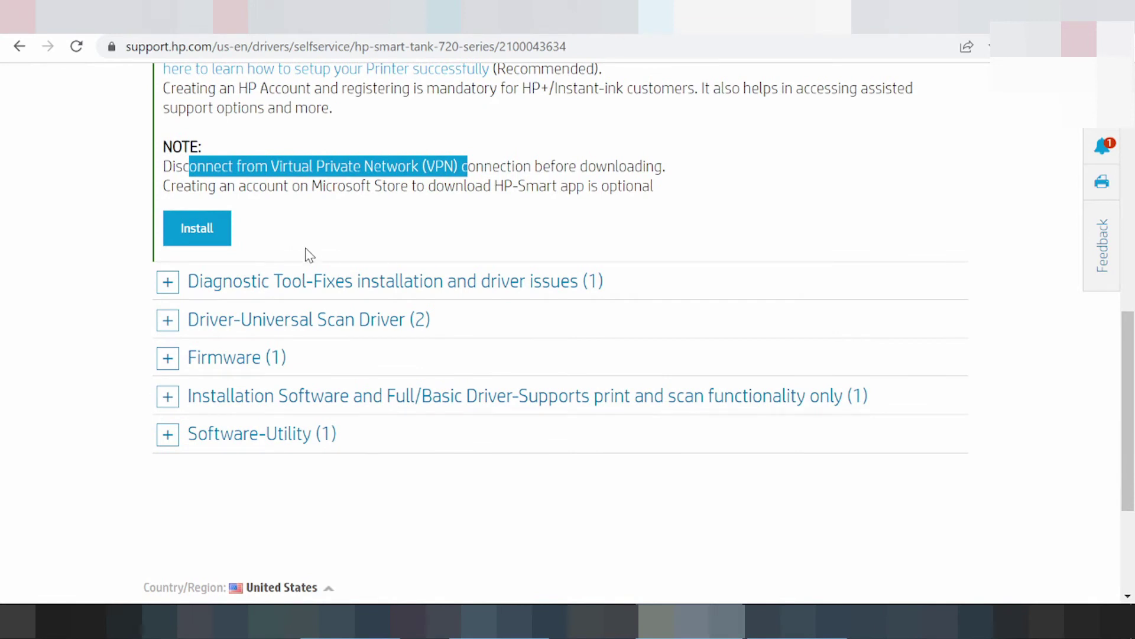
Expand Diagnostic Tool and Universal Scan Driver, showing Universal Scan Full Feature and Print and Scan Doctor details
left_click(167, 282)
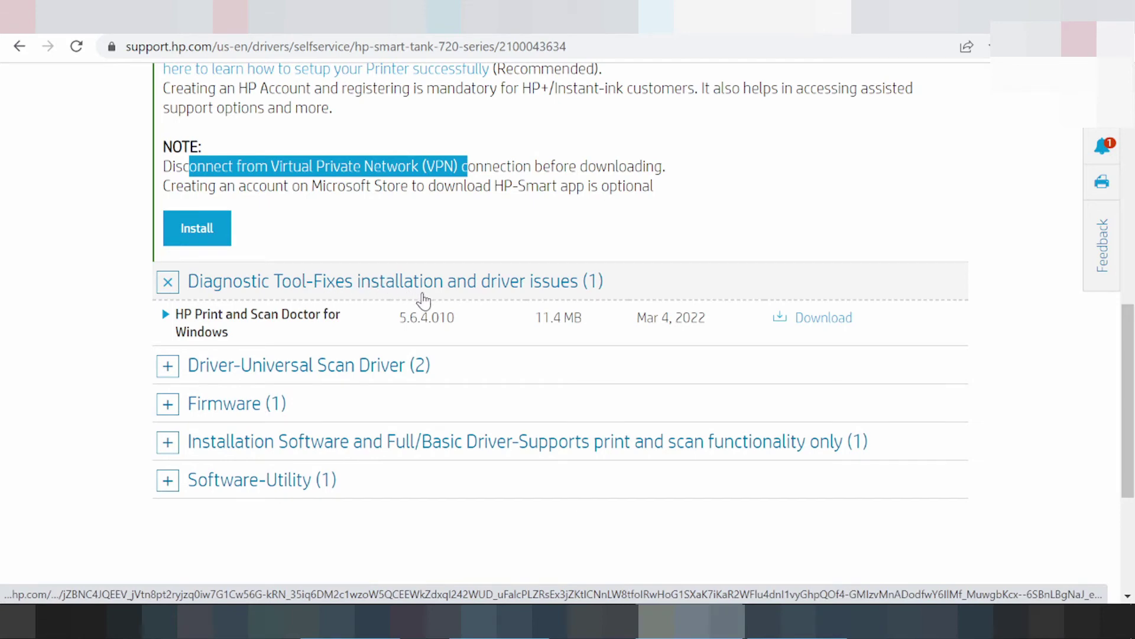
left_click(168, 368)
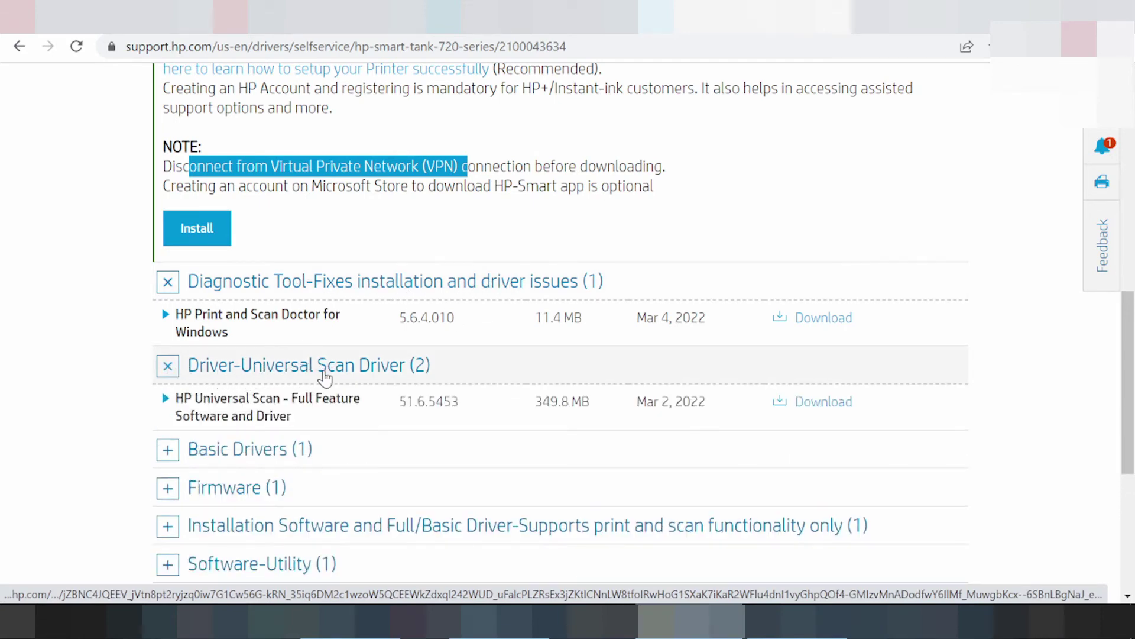
left_click(168, 405)
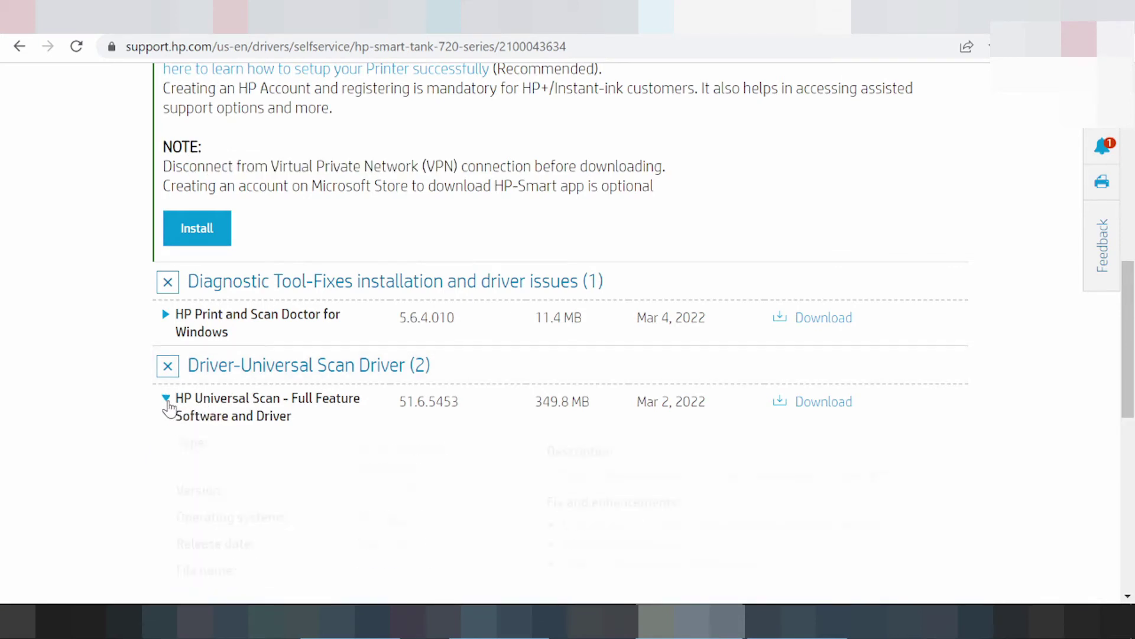
scroll(169, 414, "down", 2)
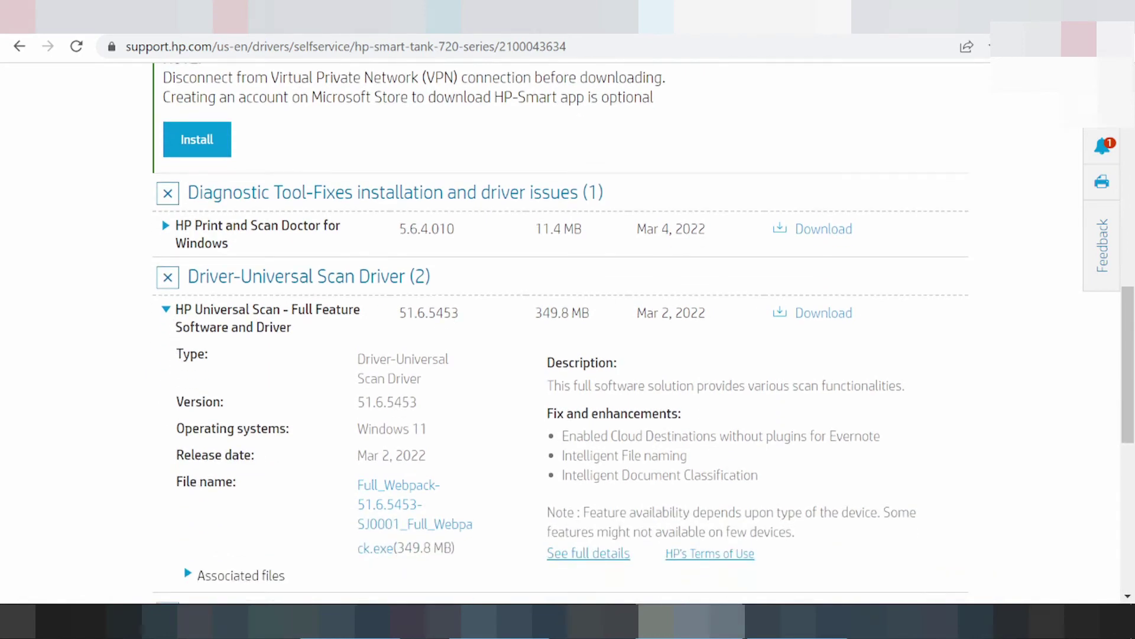
scroll(210, 325, "down", 2)
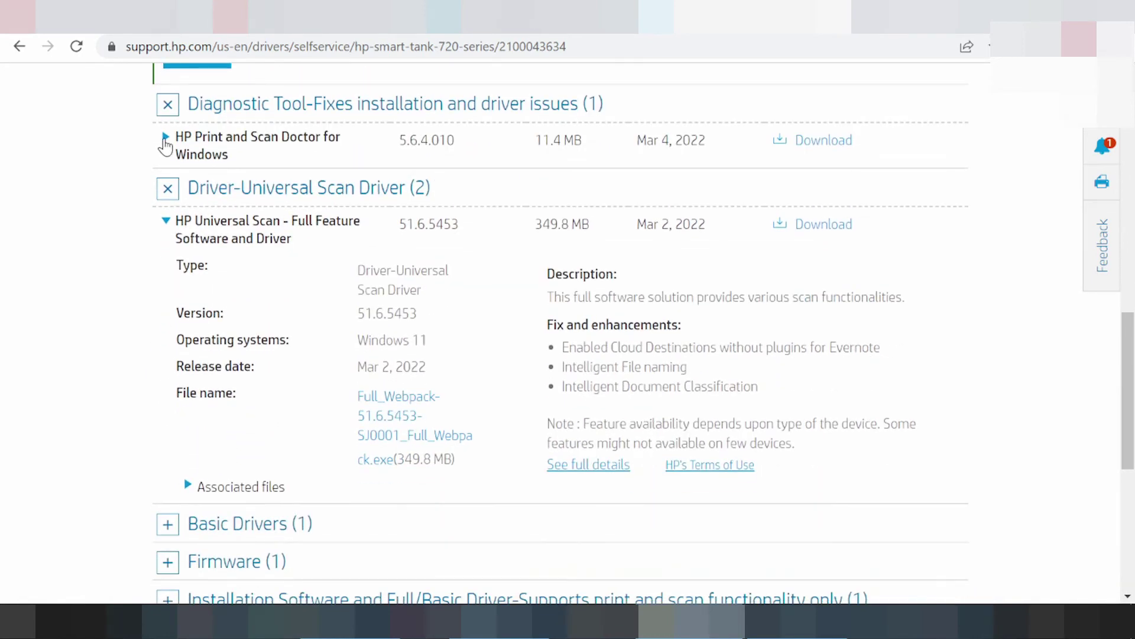
left_click(166, 142)
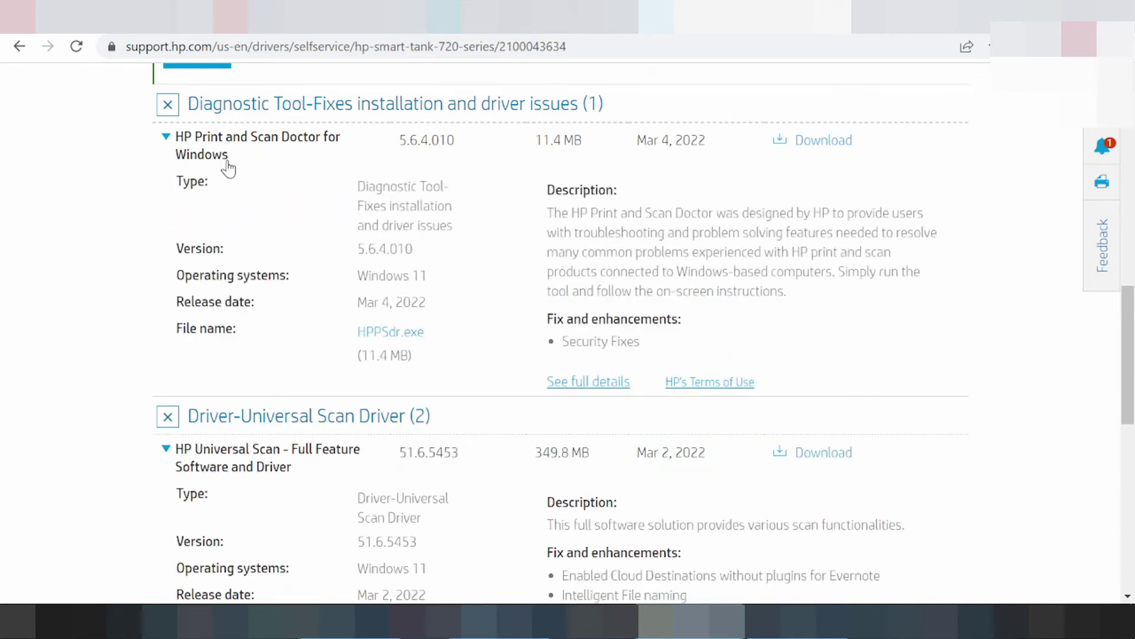
scroll(249, 189, "down", 3)
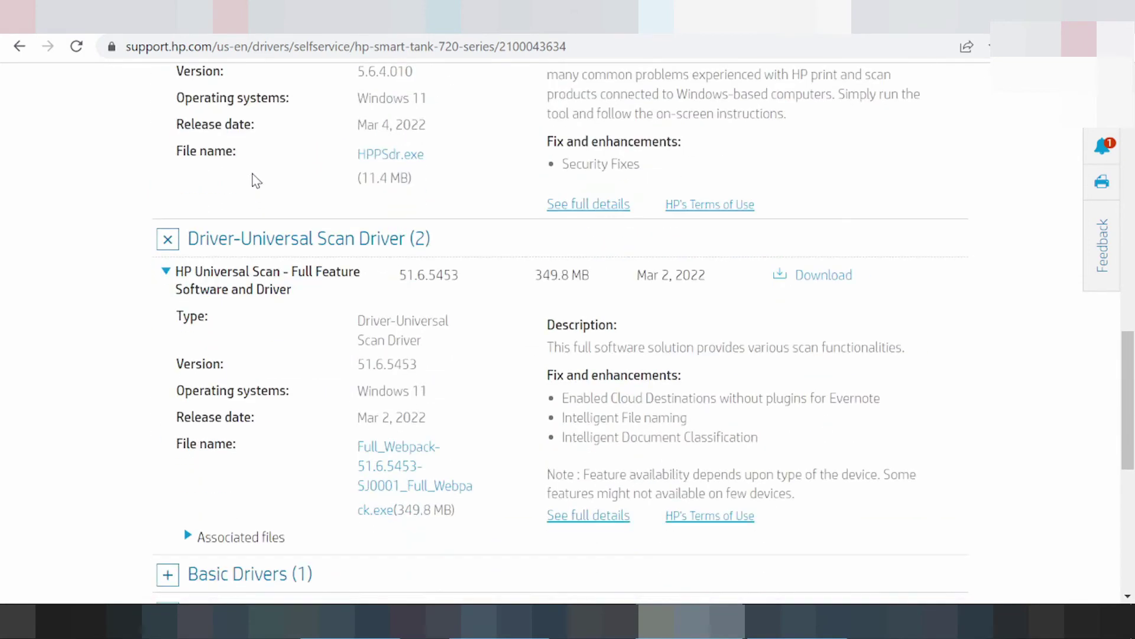
scroll(444, 195, "up", 1)
scroll(406, 177, "down", 6)
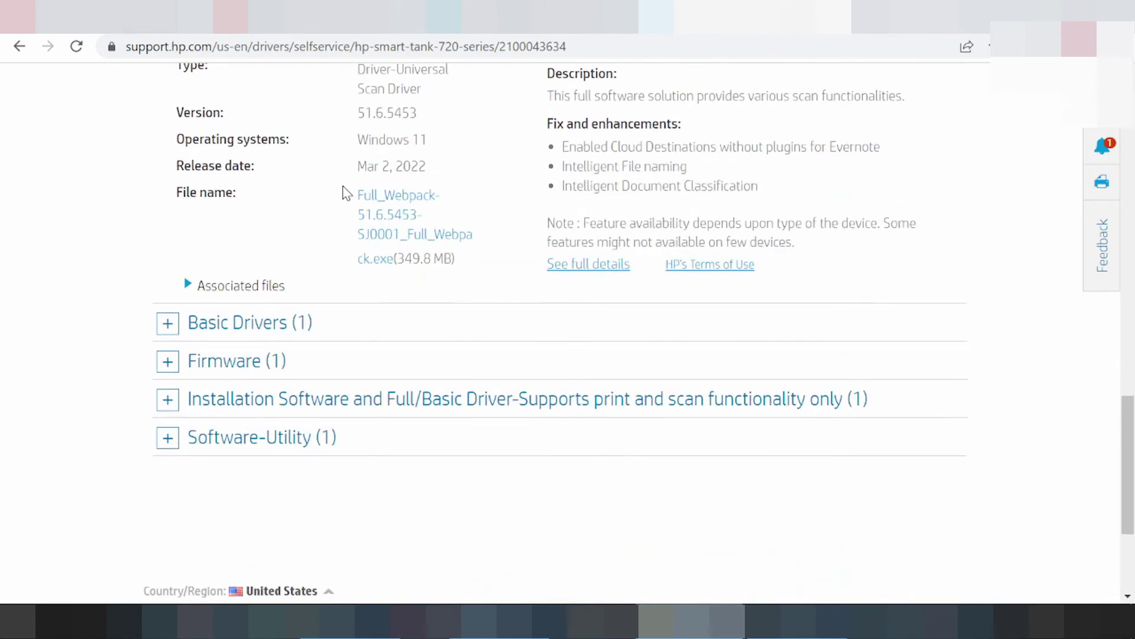
Expand Basic Drivers, Firmware and Installation Software, revealing HP Easy Start Printer Setup Software details
left_click(167, 221)
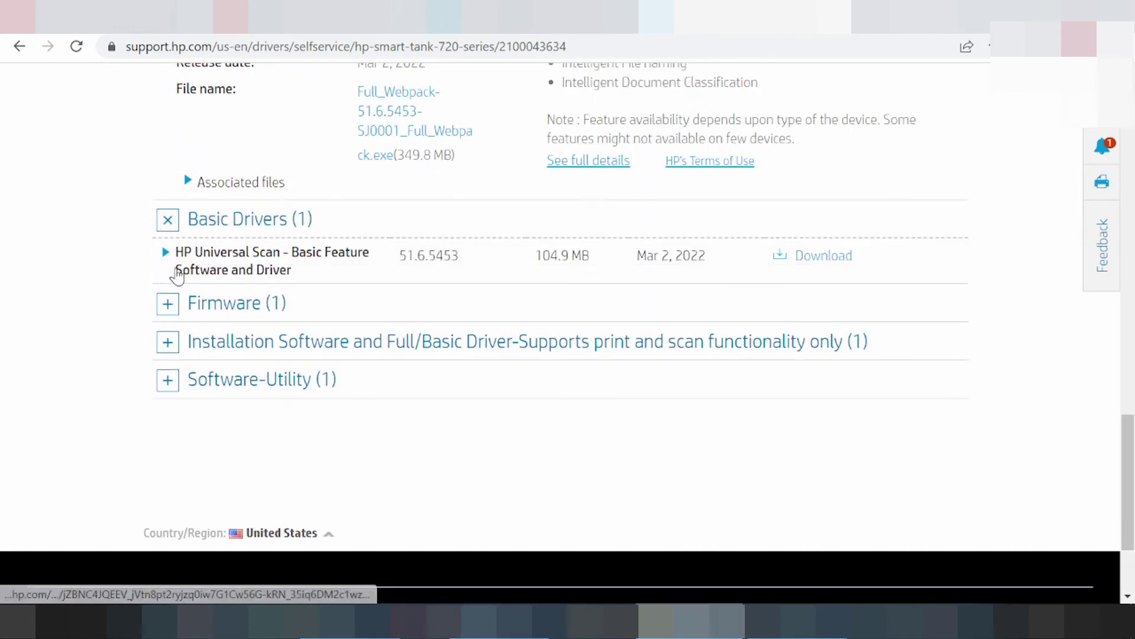
left_click(168, 304)
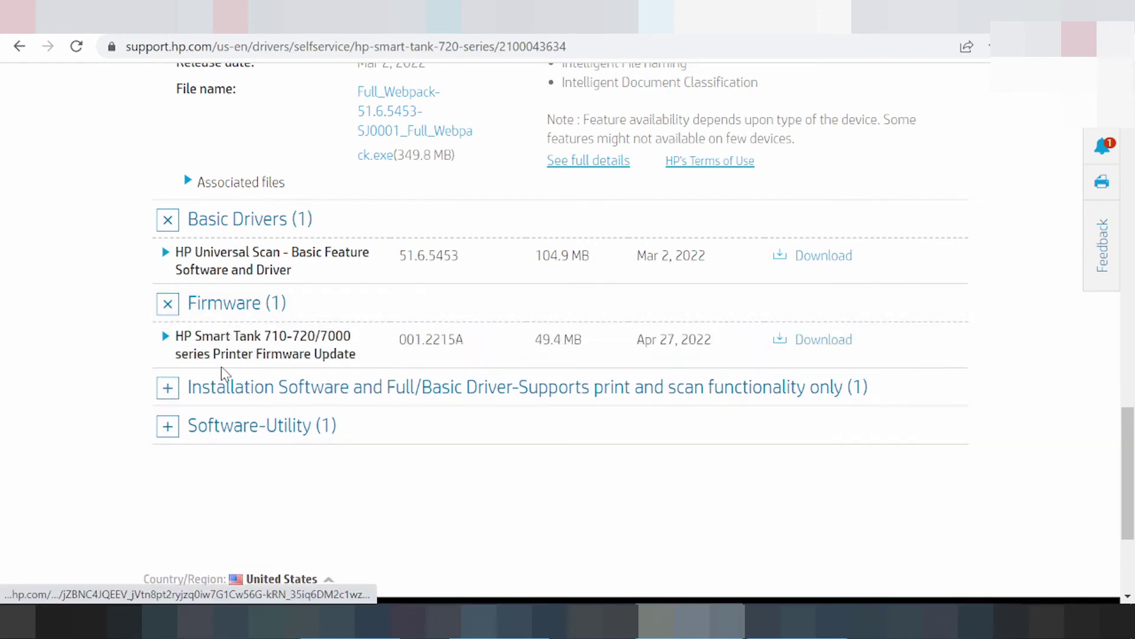
left_click(171, 390)
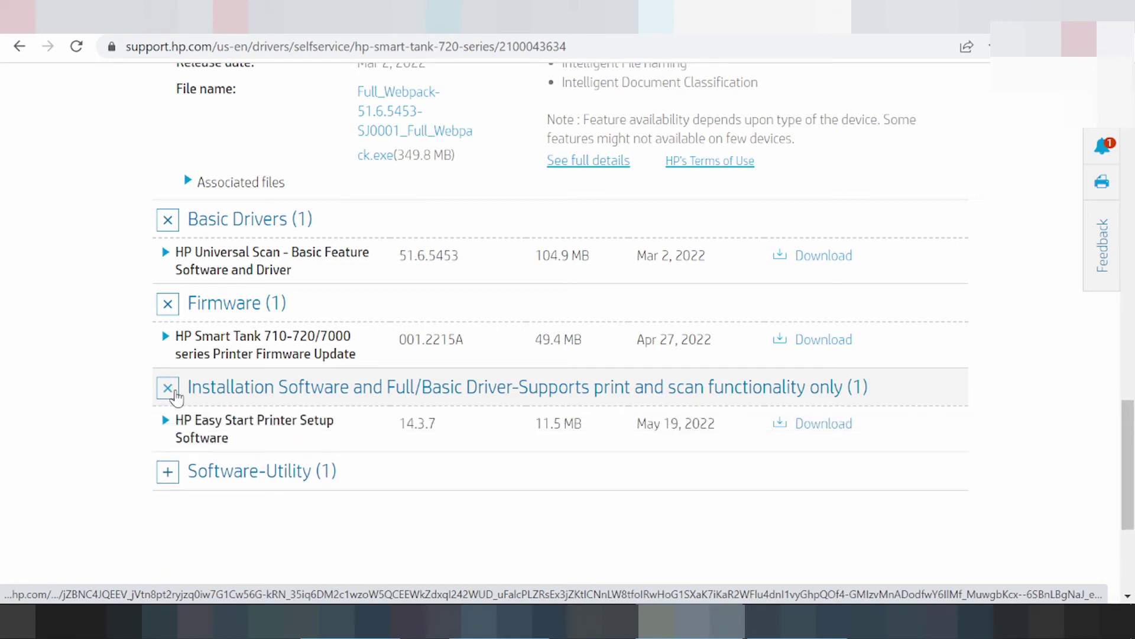
left_click(163, 425)
Highlight HP Easy Start's software type, May 19, 2022 release date, Windows 11 and version details
scroll(545, 342, "down", 3)
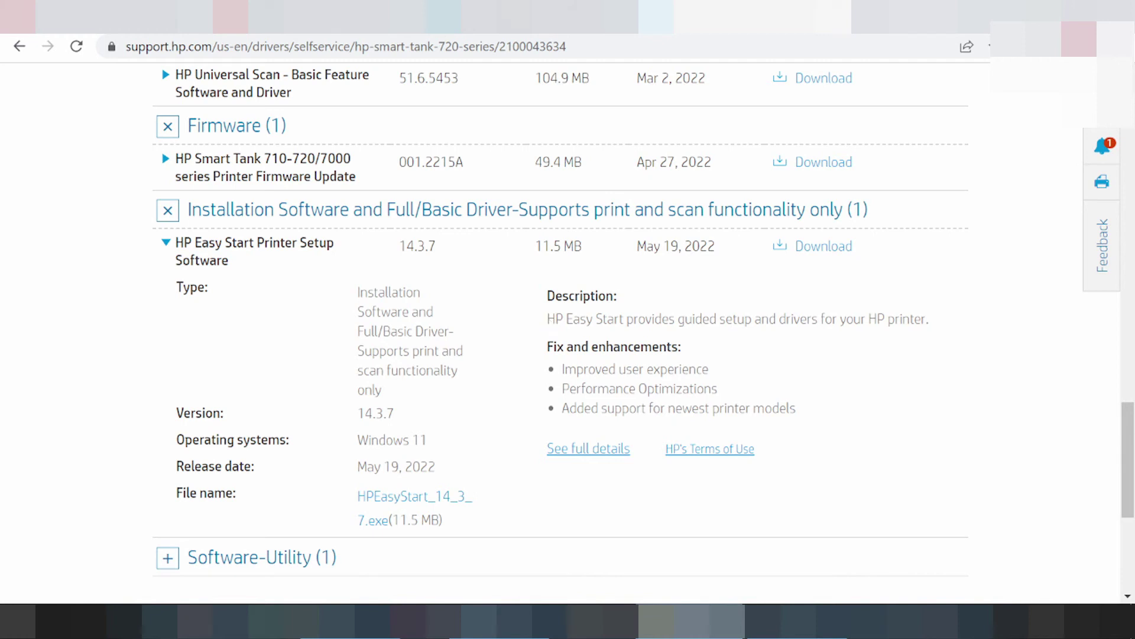
left_click_drag(413, 351, 447, 351)
left_click_drag(358, 370, 401, 390)
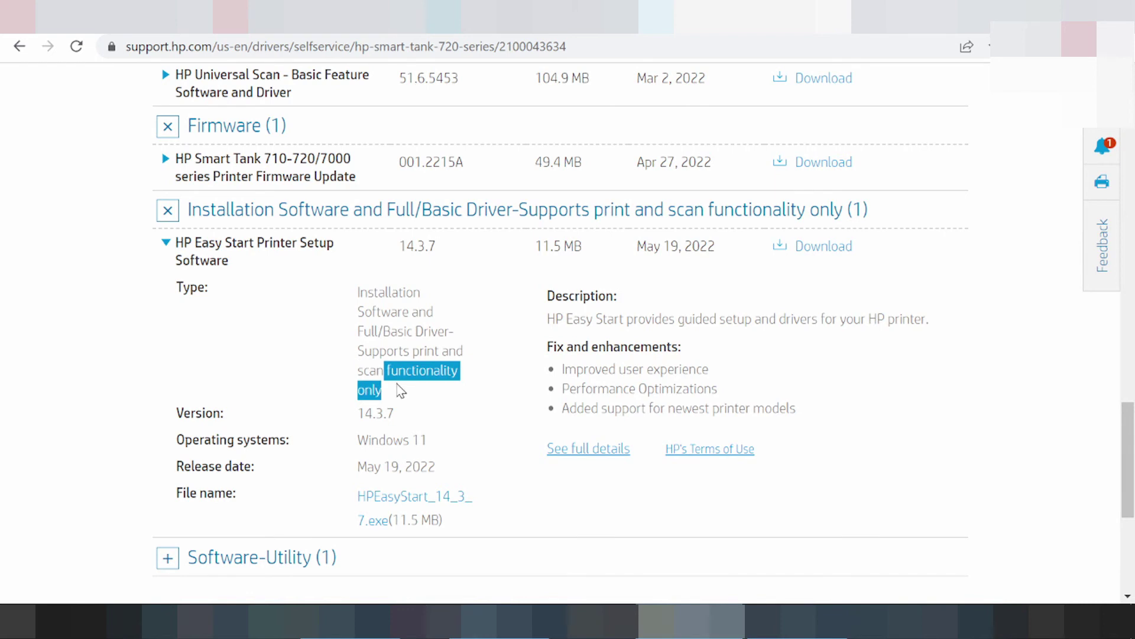
left_click_drag(357, 311, 383, 331)
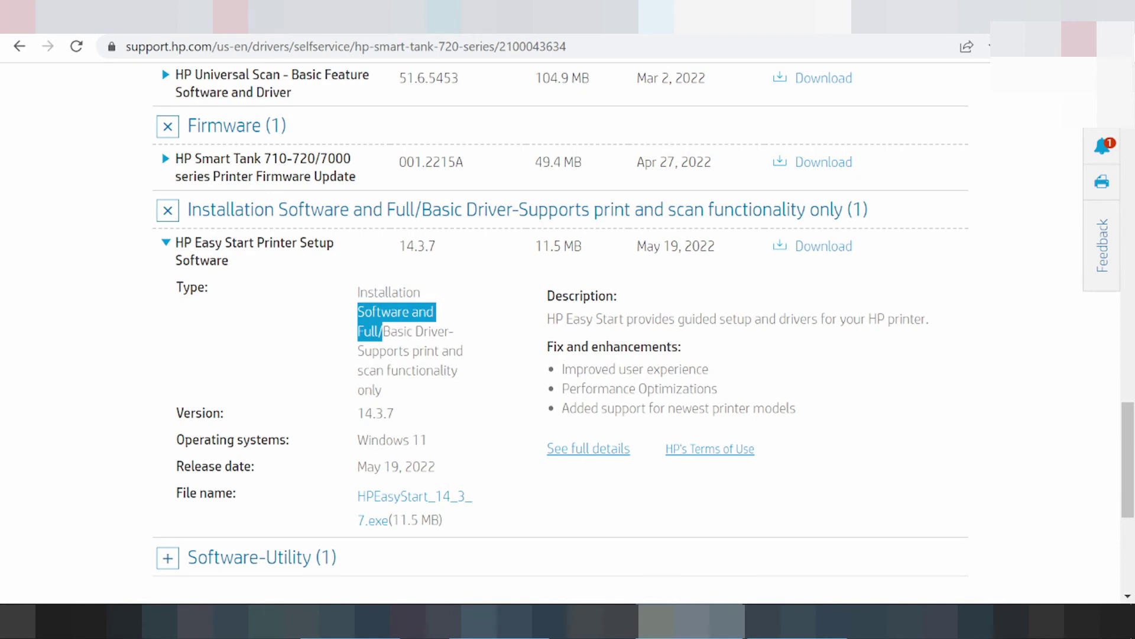
left_click_drag(646, 246, 715, 246)
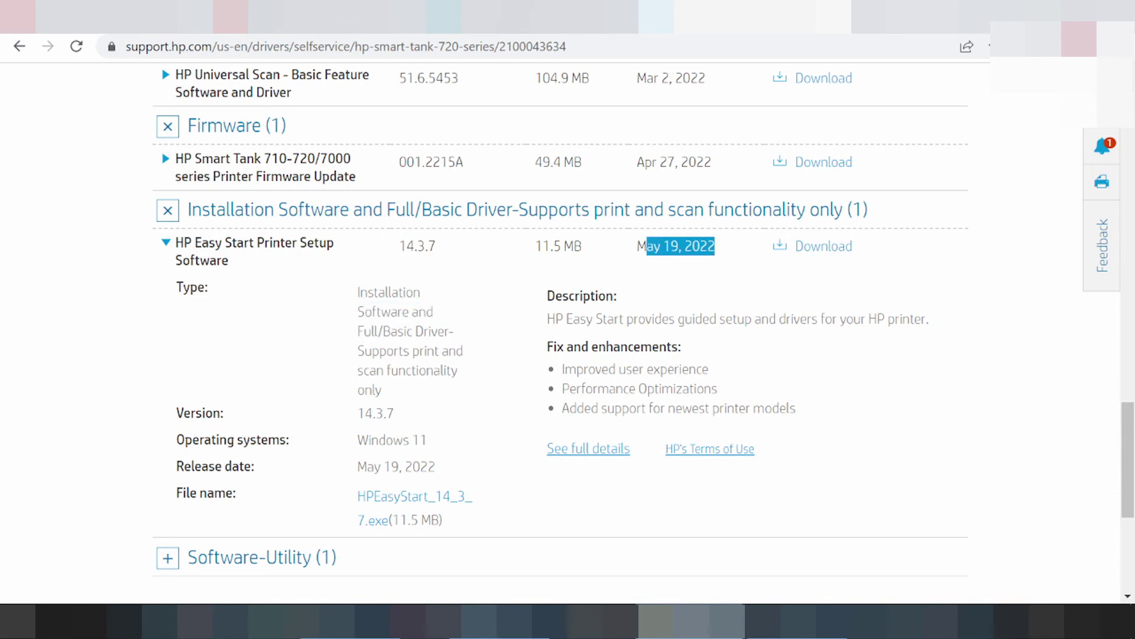
left_click_drag(218, 440, 420, 439)
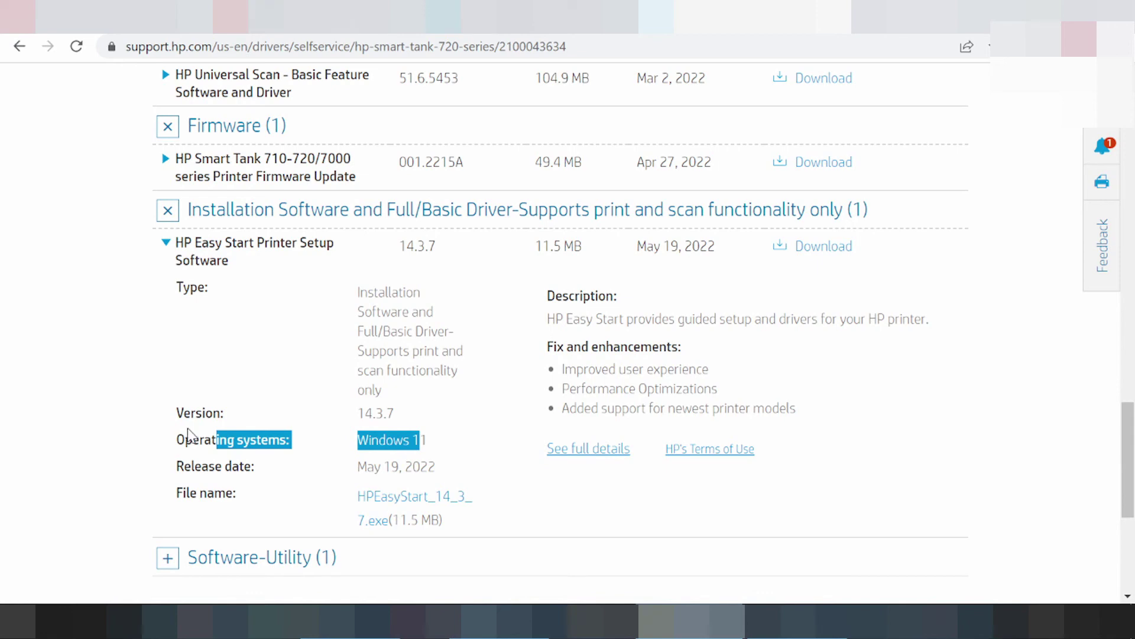
left_click_drag(183, 413, 235, 409)
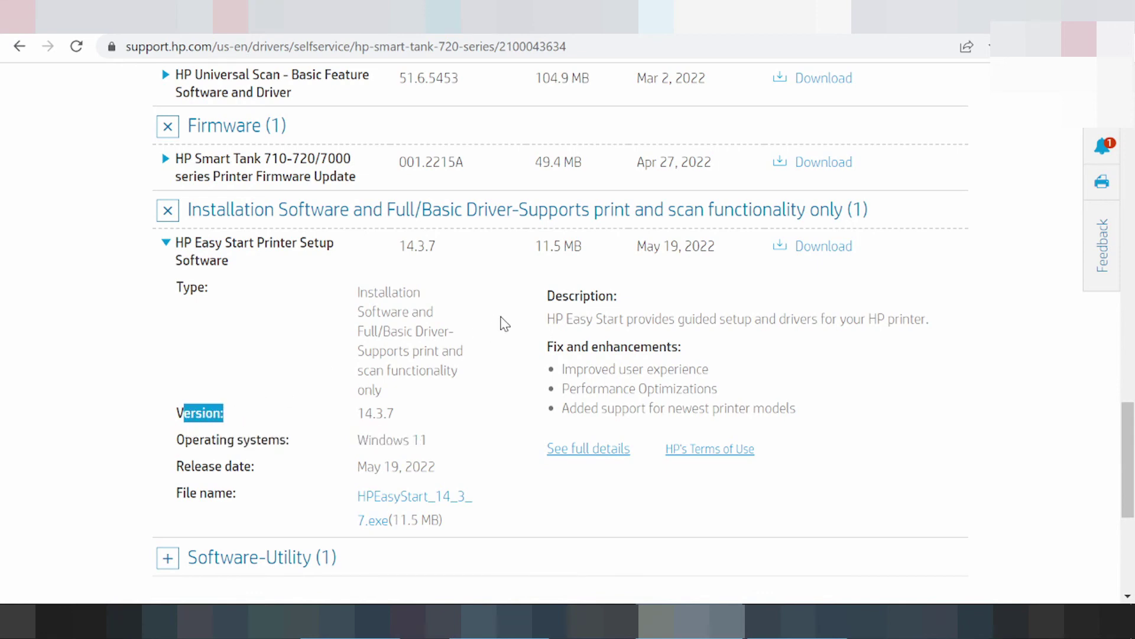
scroll(505, 319, "down", 1)
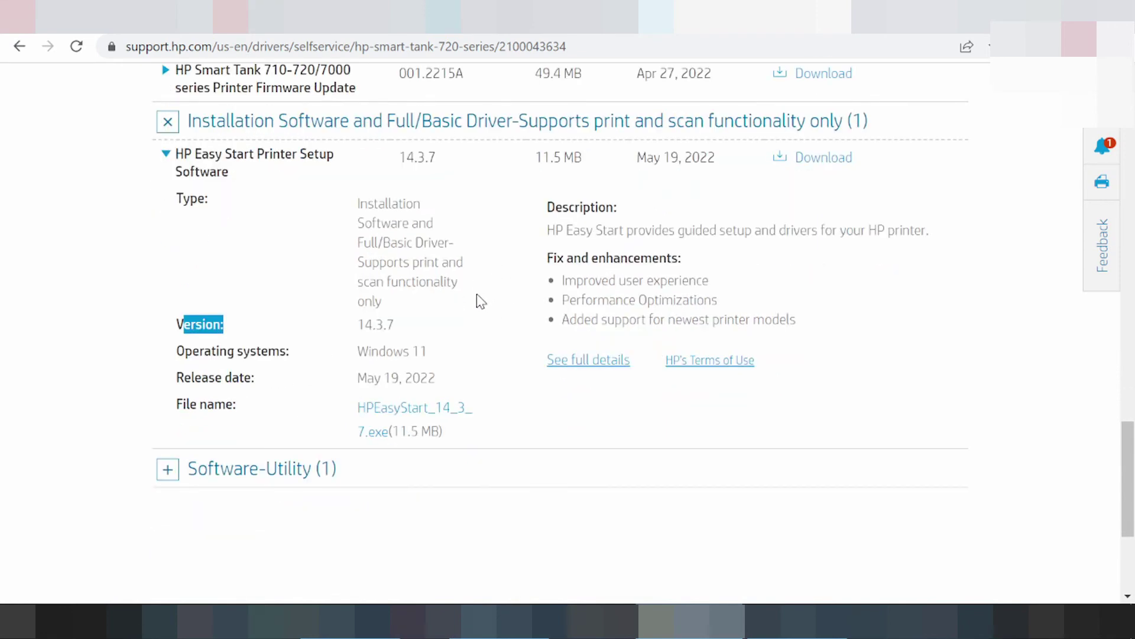
Download the HP Easy Start installer HPEasyStart_14_3_7.exe and dismiss its download-bar menu
left_click(819, 159)
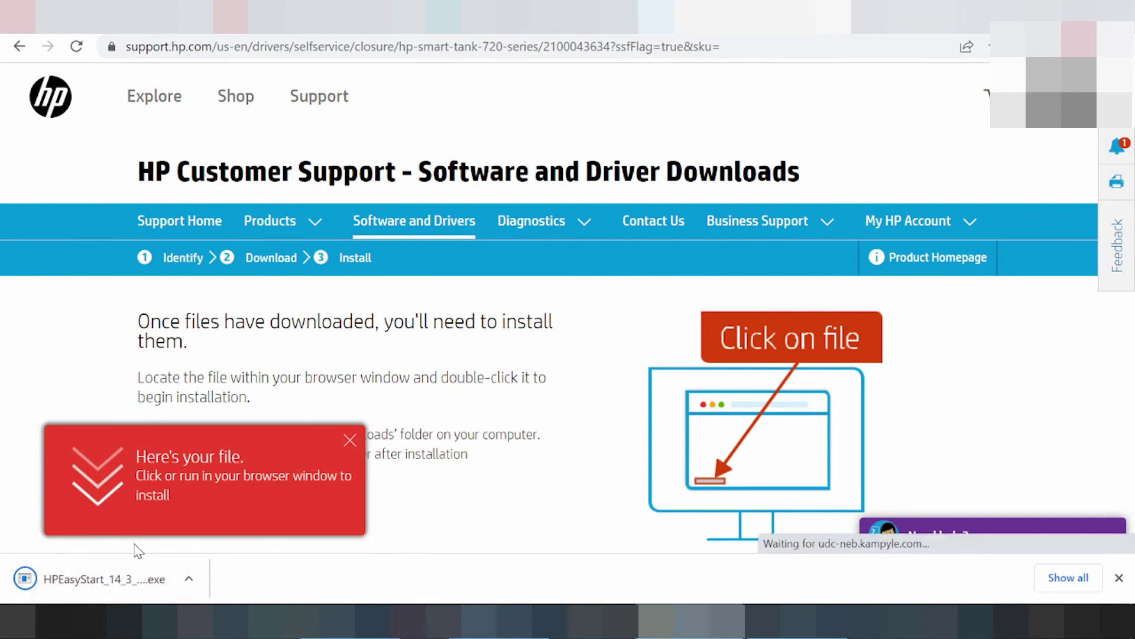
left_click(188, 579)
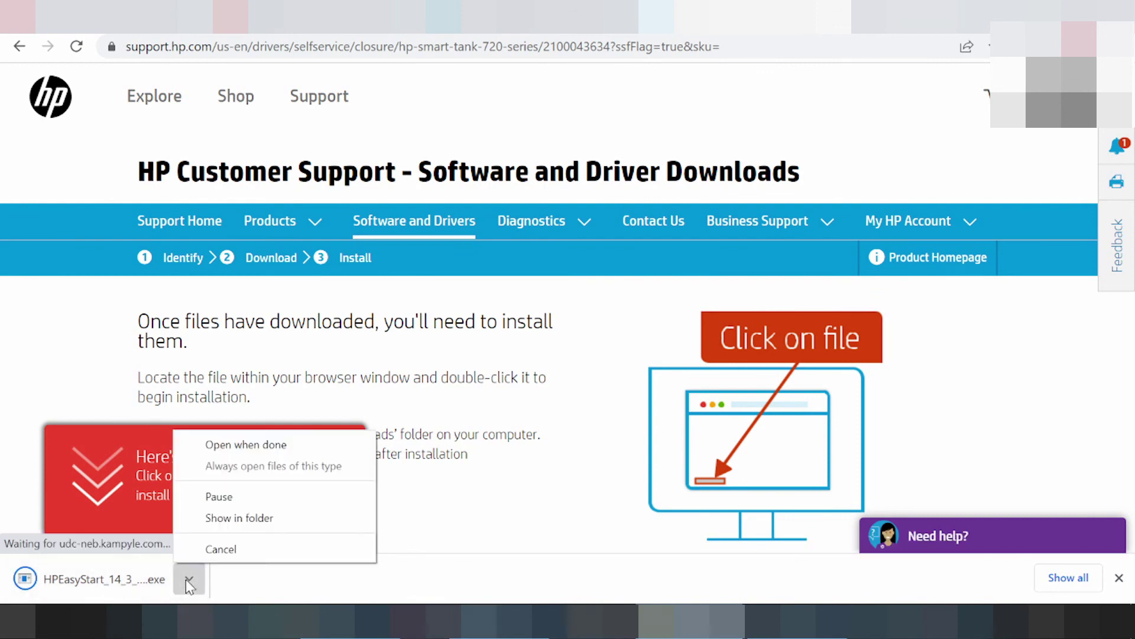
left_click(92, 379)
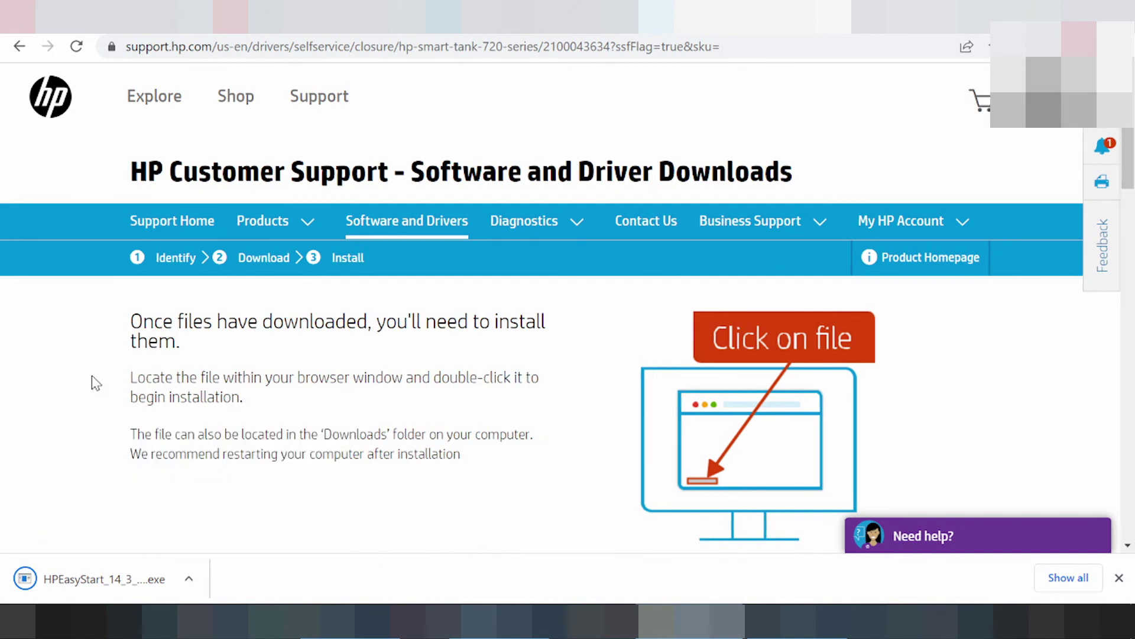